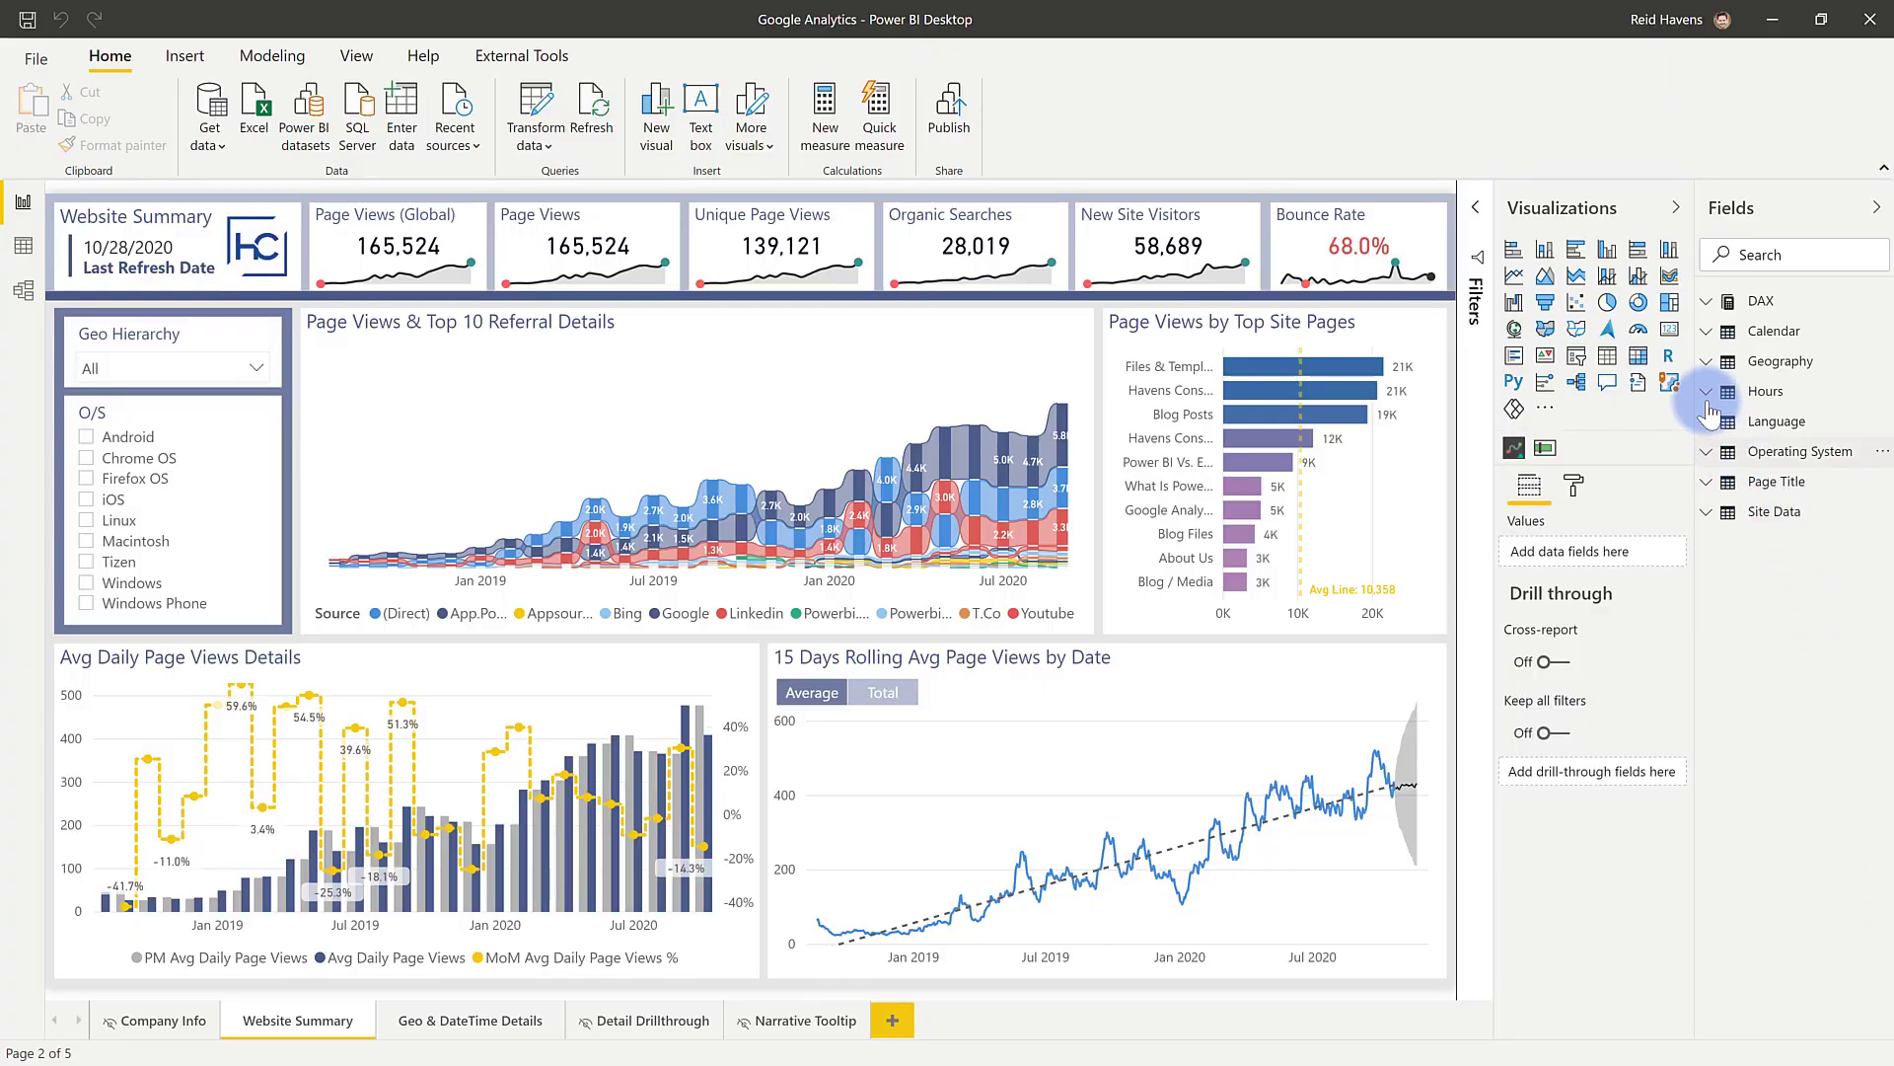
- Show the Page Views measure's formula, SUM('Site Data'[Pageviews]), from the DAX table's Page Views folder
{"action": "left_click", "coordinate": [1705, 301]}
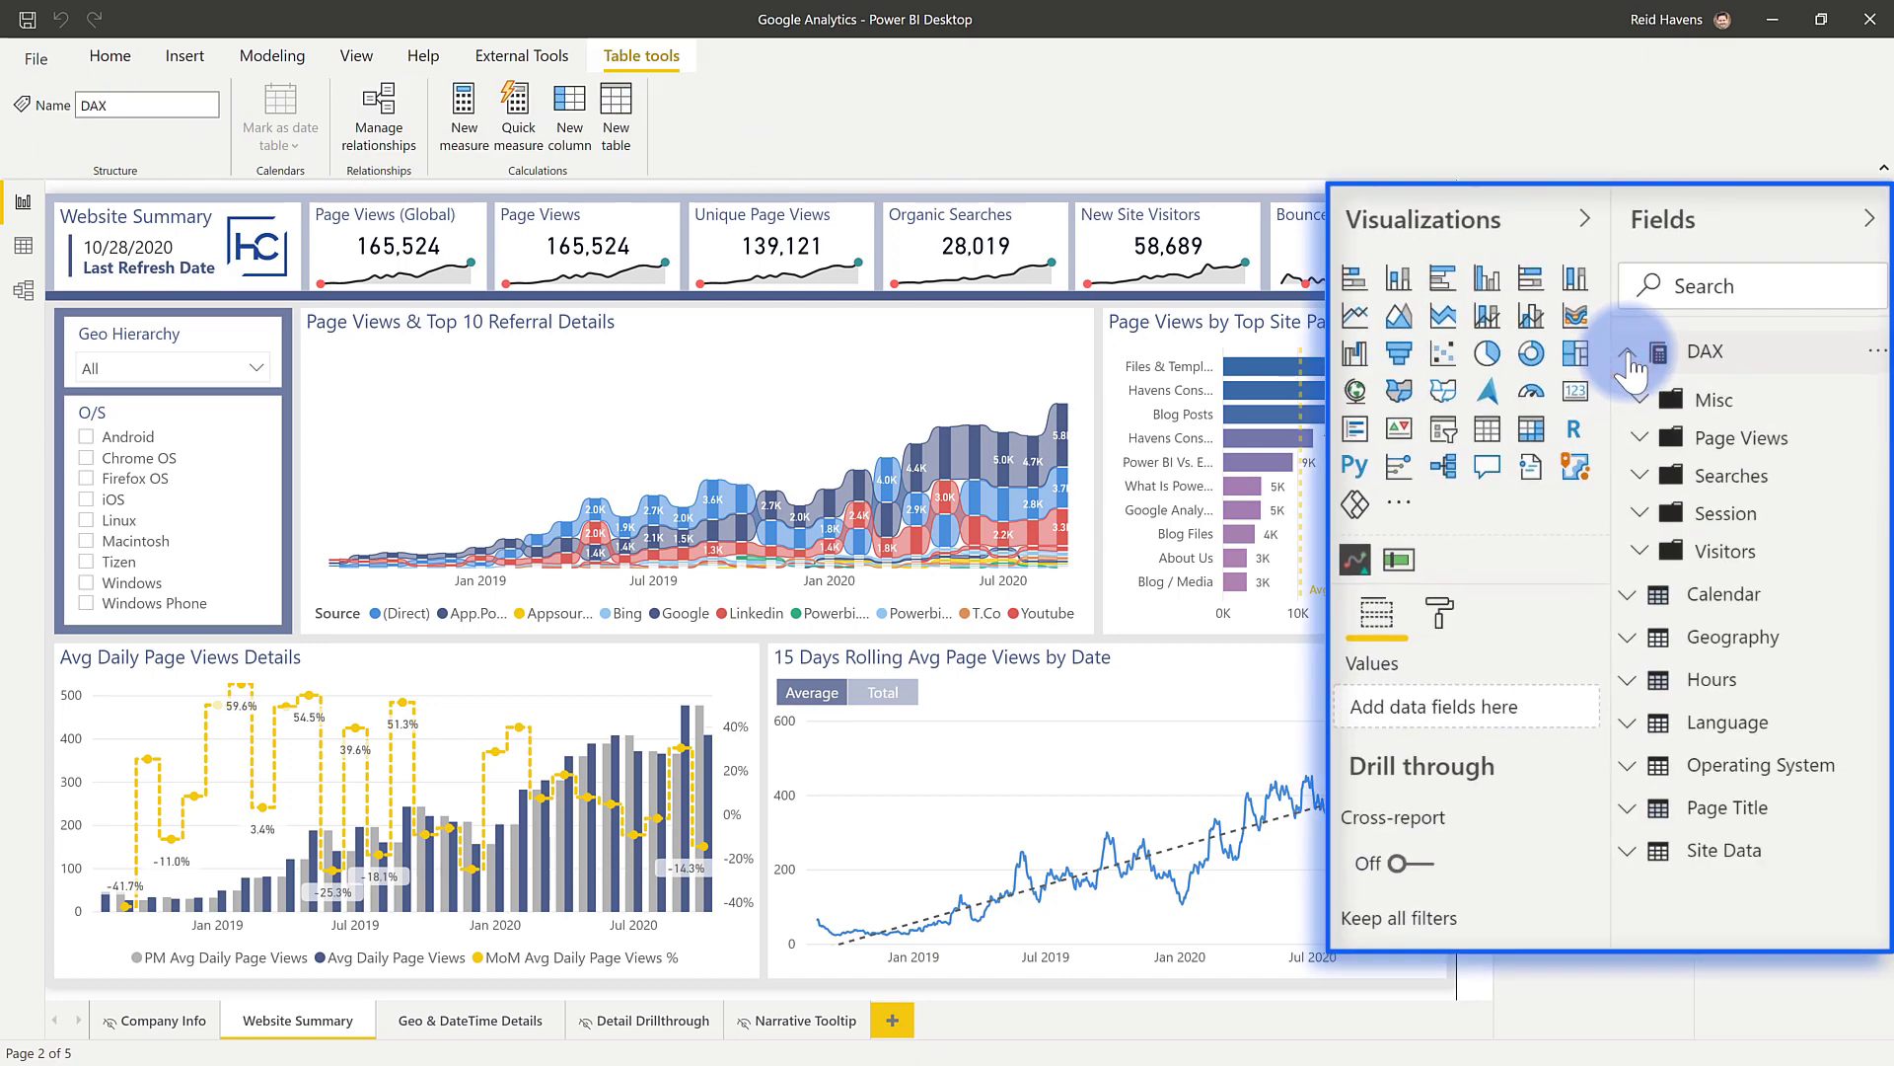
{"action": "left_click", "coordinate": [1639, 437]}
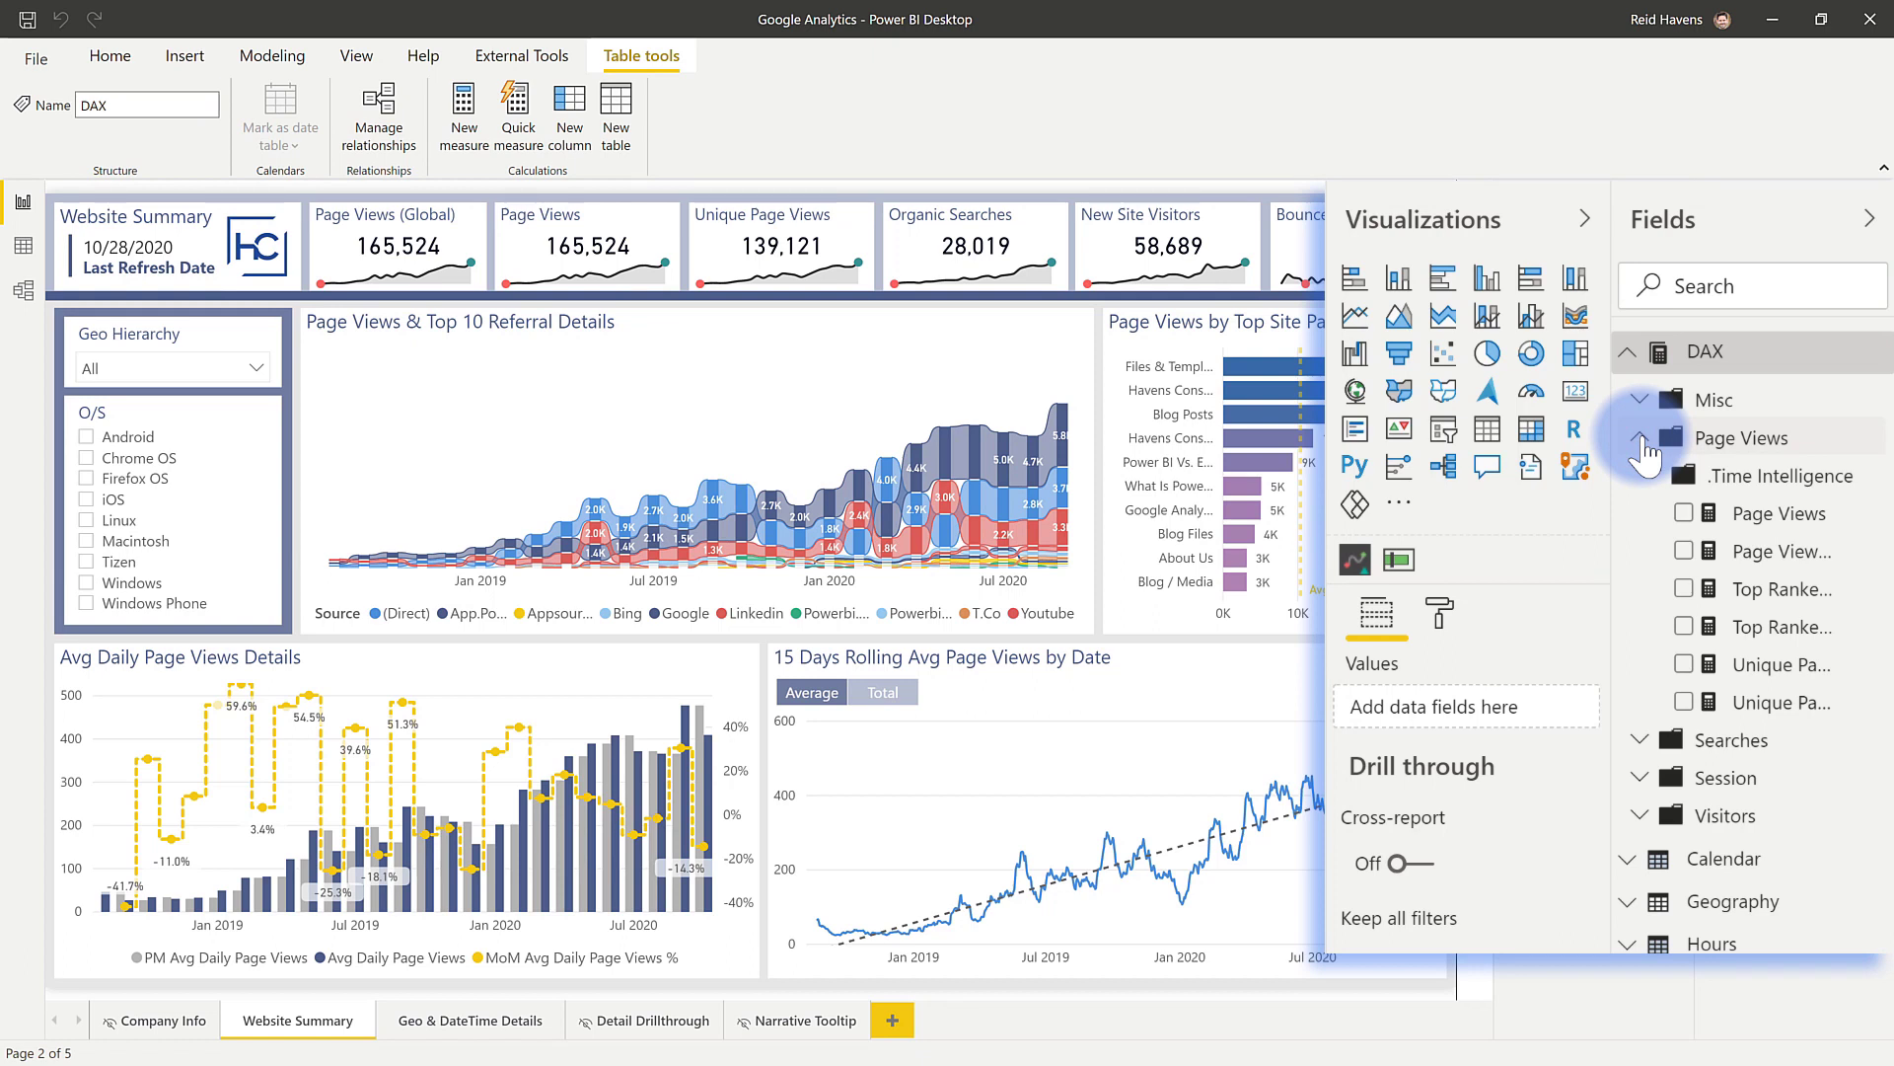
{"action": "left_click", "coordinate": [1784, 515]}
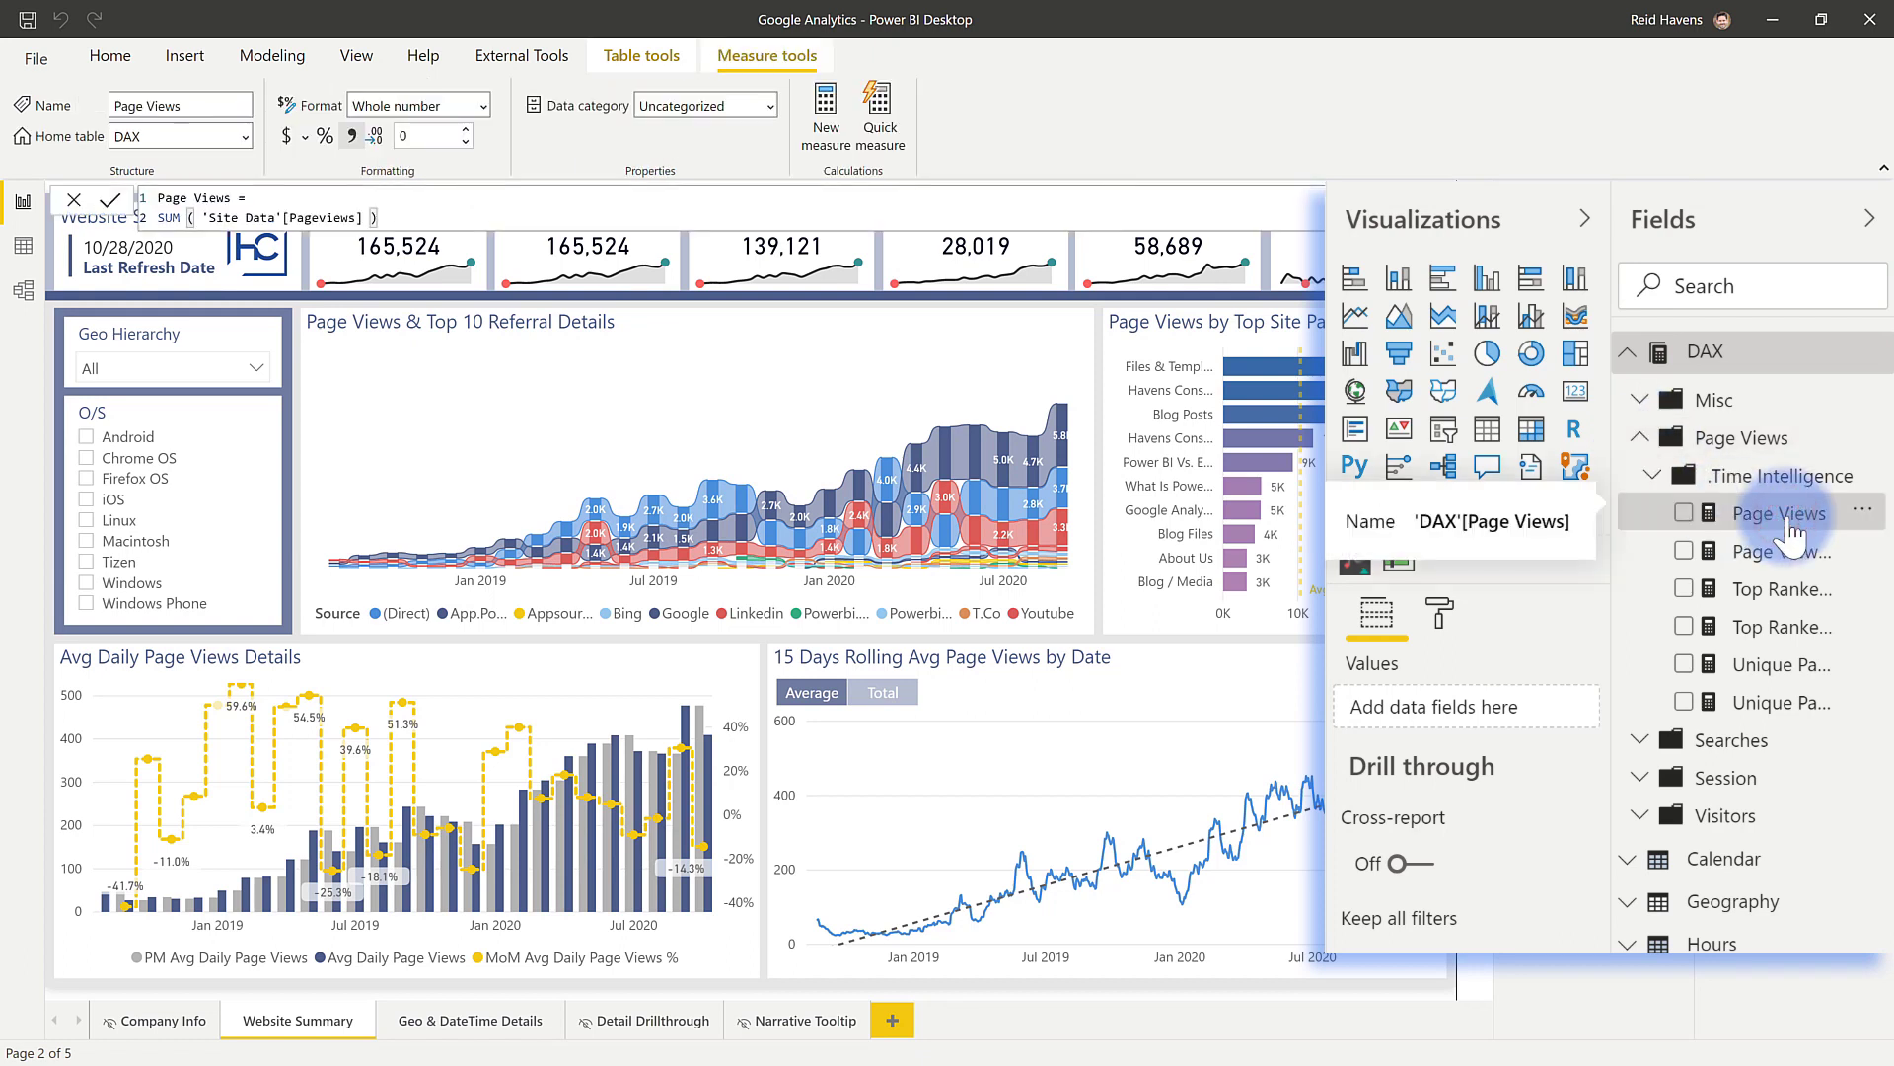
{"action": "left_click", "coordinate": [181, 205]}
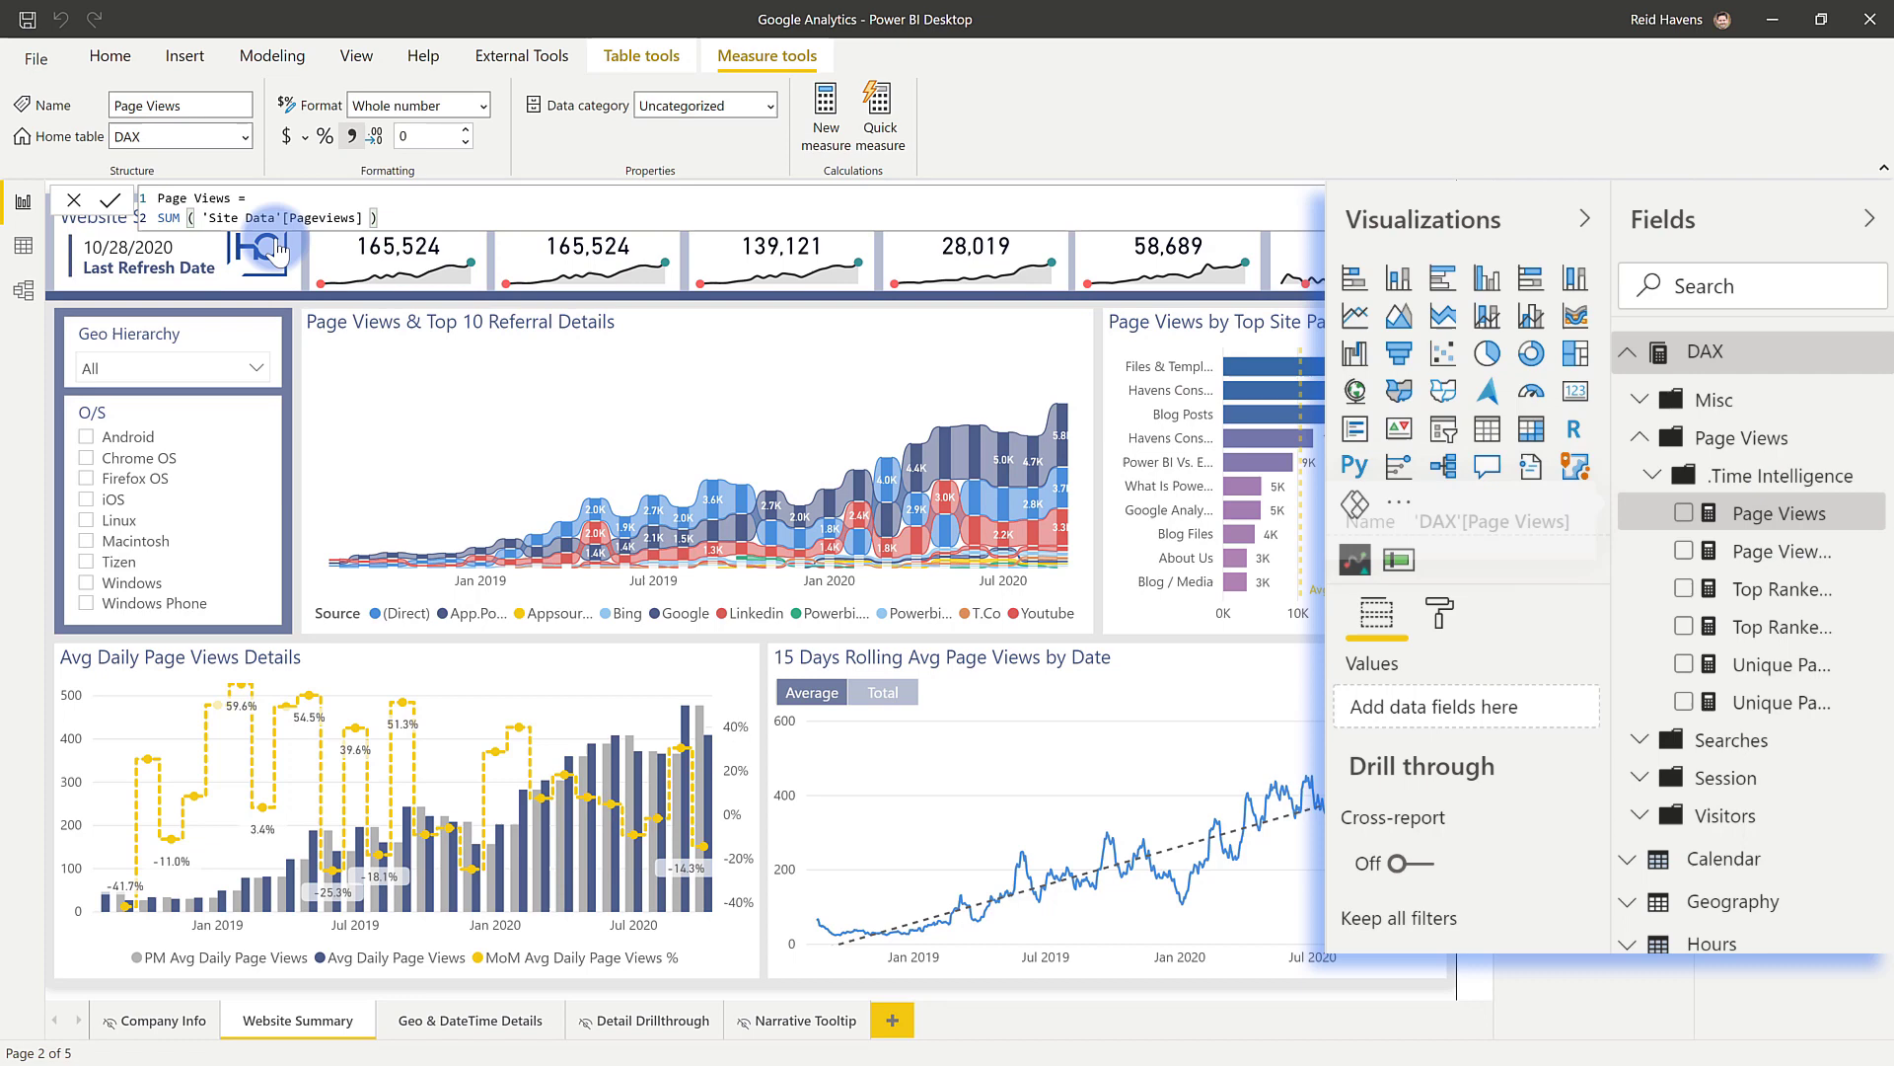
{"action": "left_click", "coordinate": [24, 289]}
{"action": "left_click", "coordinate": [1596, 326]}
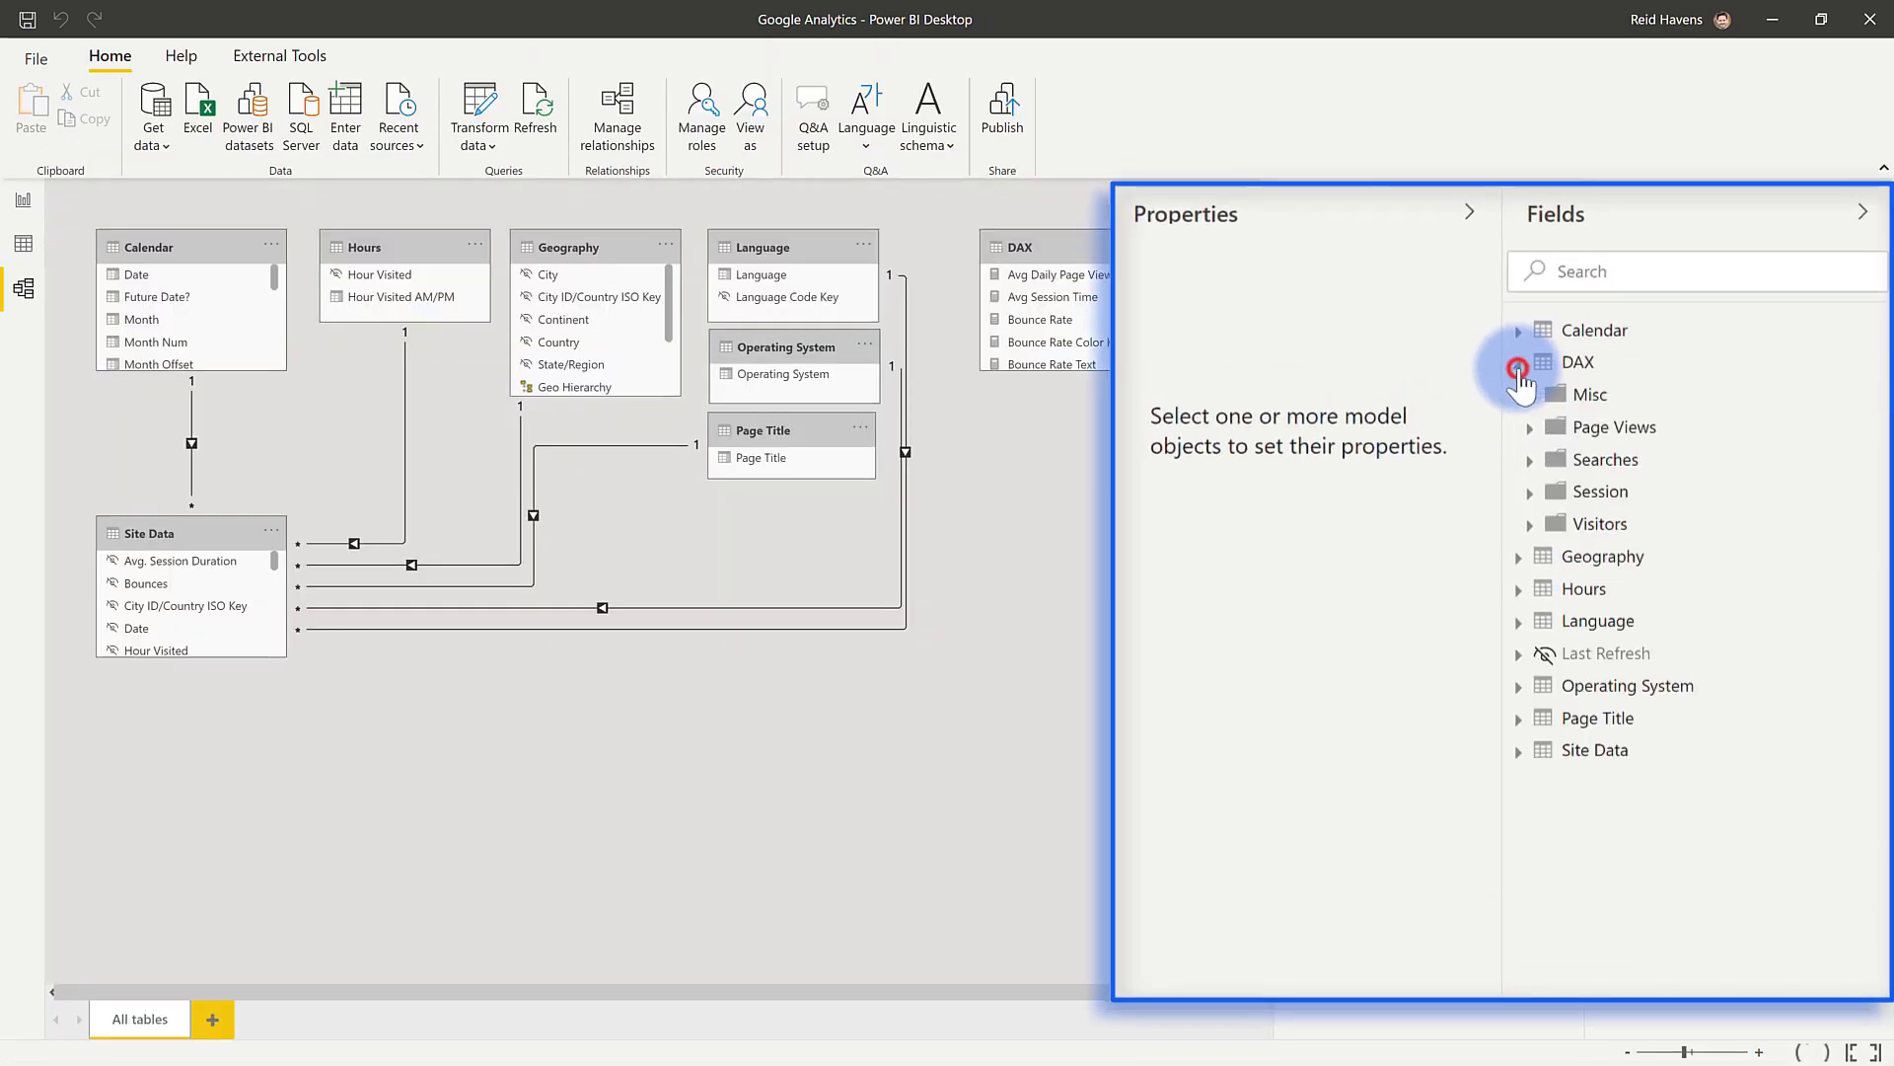
{"action": "left_click", "coordinate": [1530, 427]}
{"action": "left_click", "coordinate": [1625, 490]}
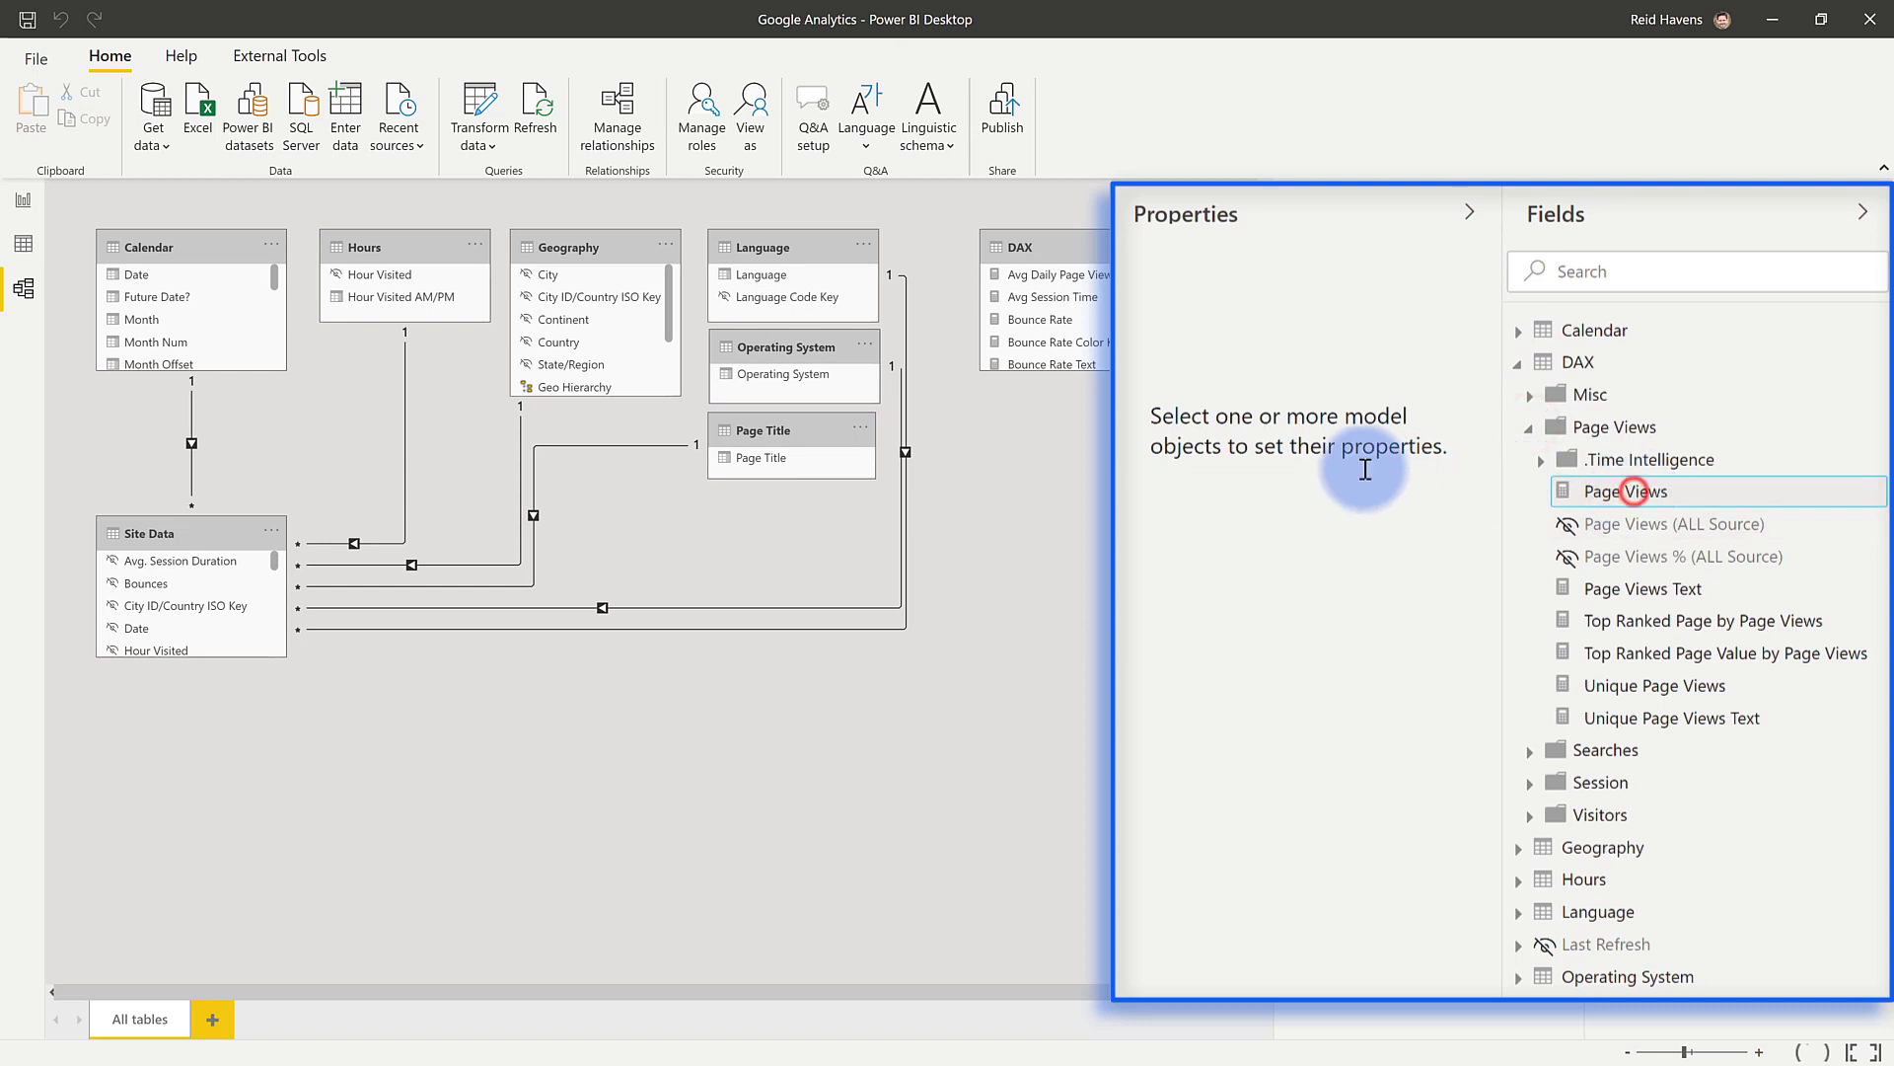
{"action": "left_click", "coordinate": [1151, 452]}
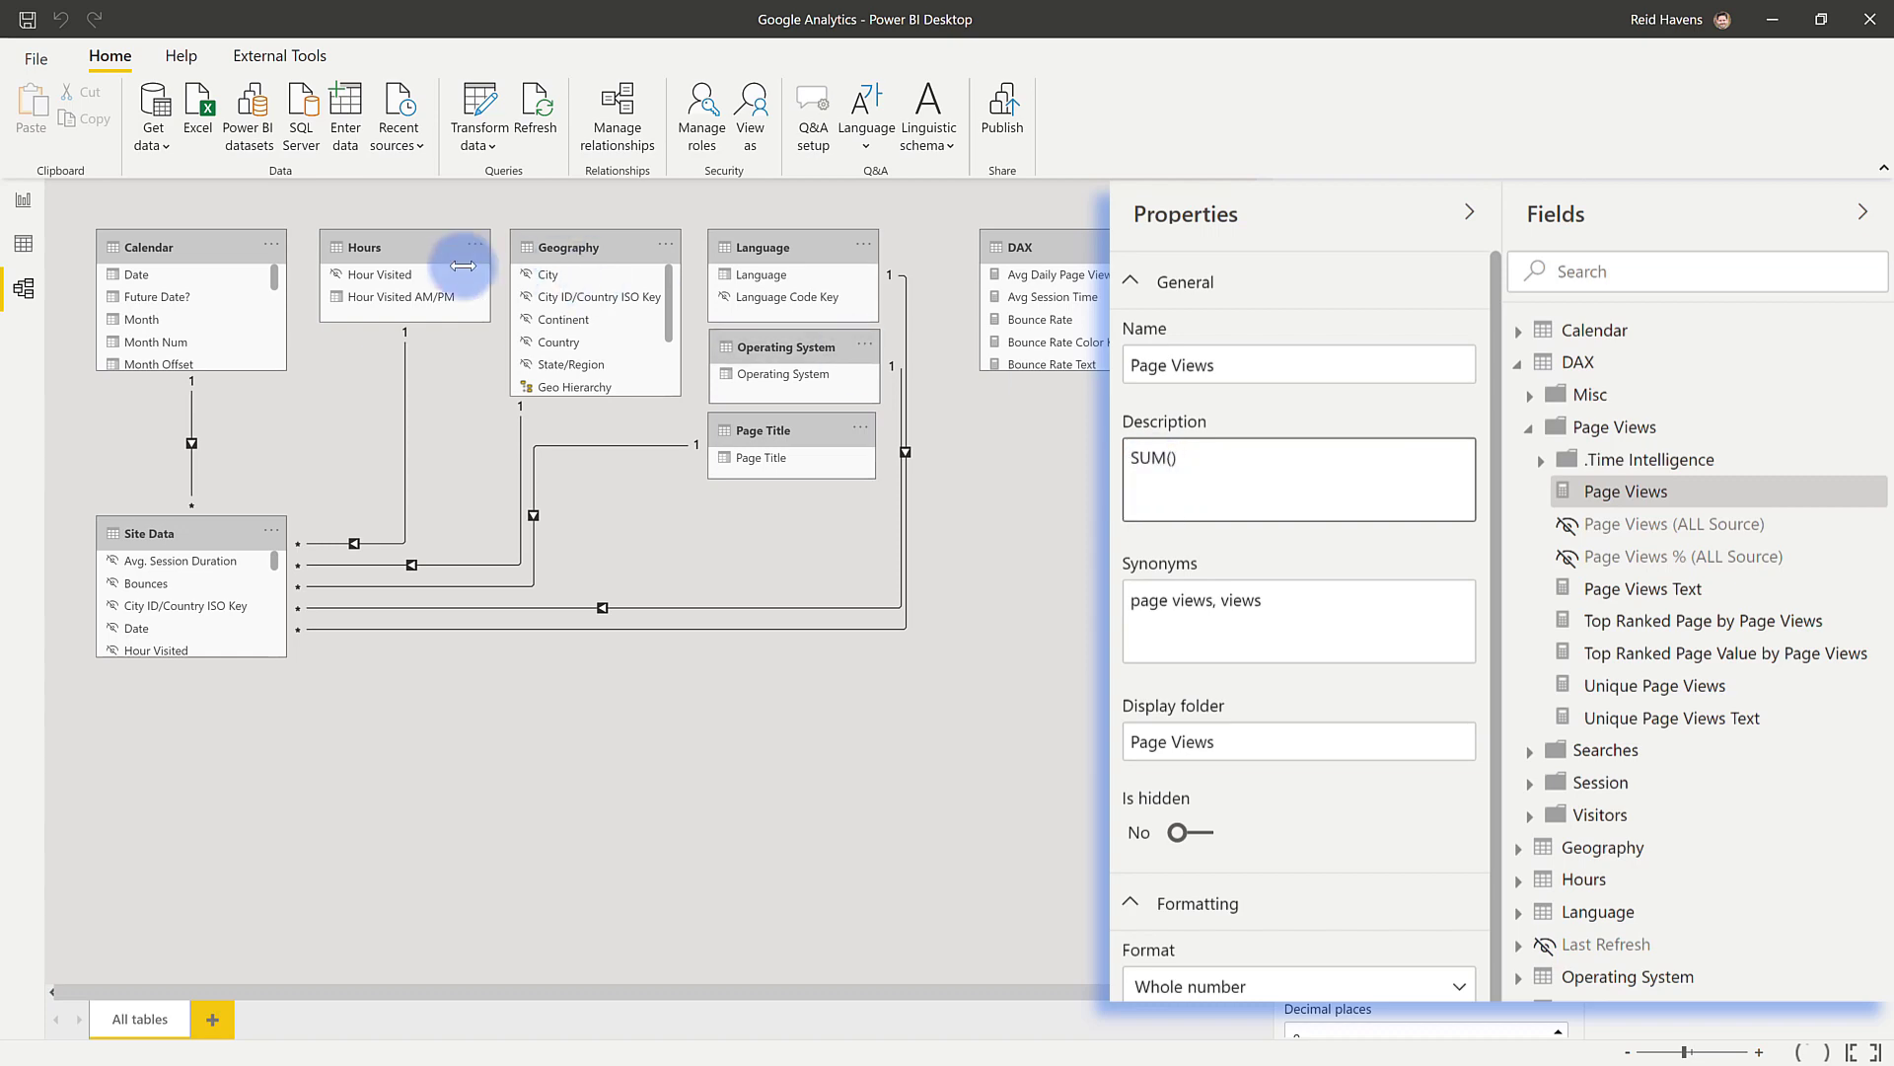
- Check the Page Views field's description tooltip on the report page, then list the External Tools
{"action": "left_click", "coordinate": [14, 204]}
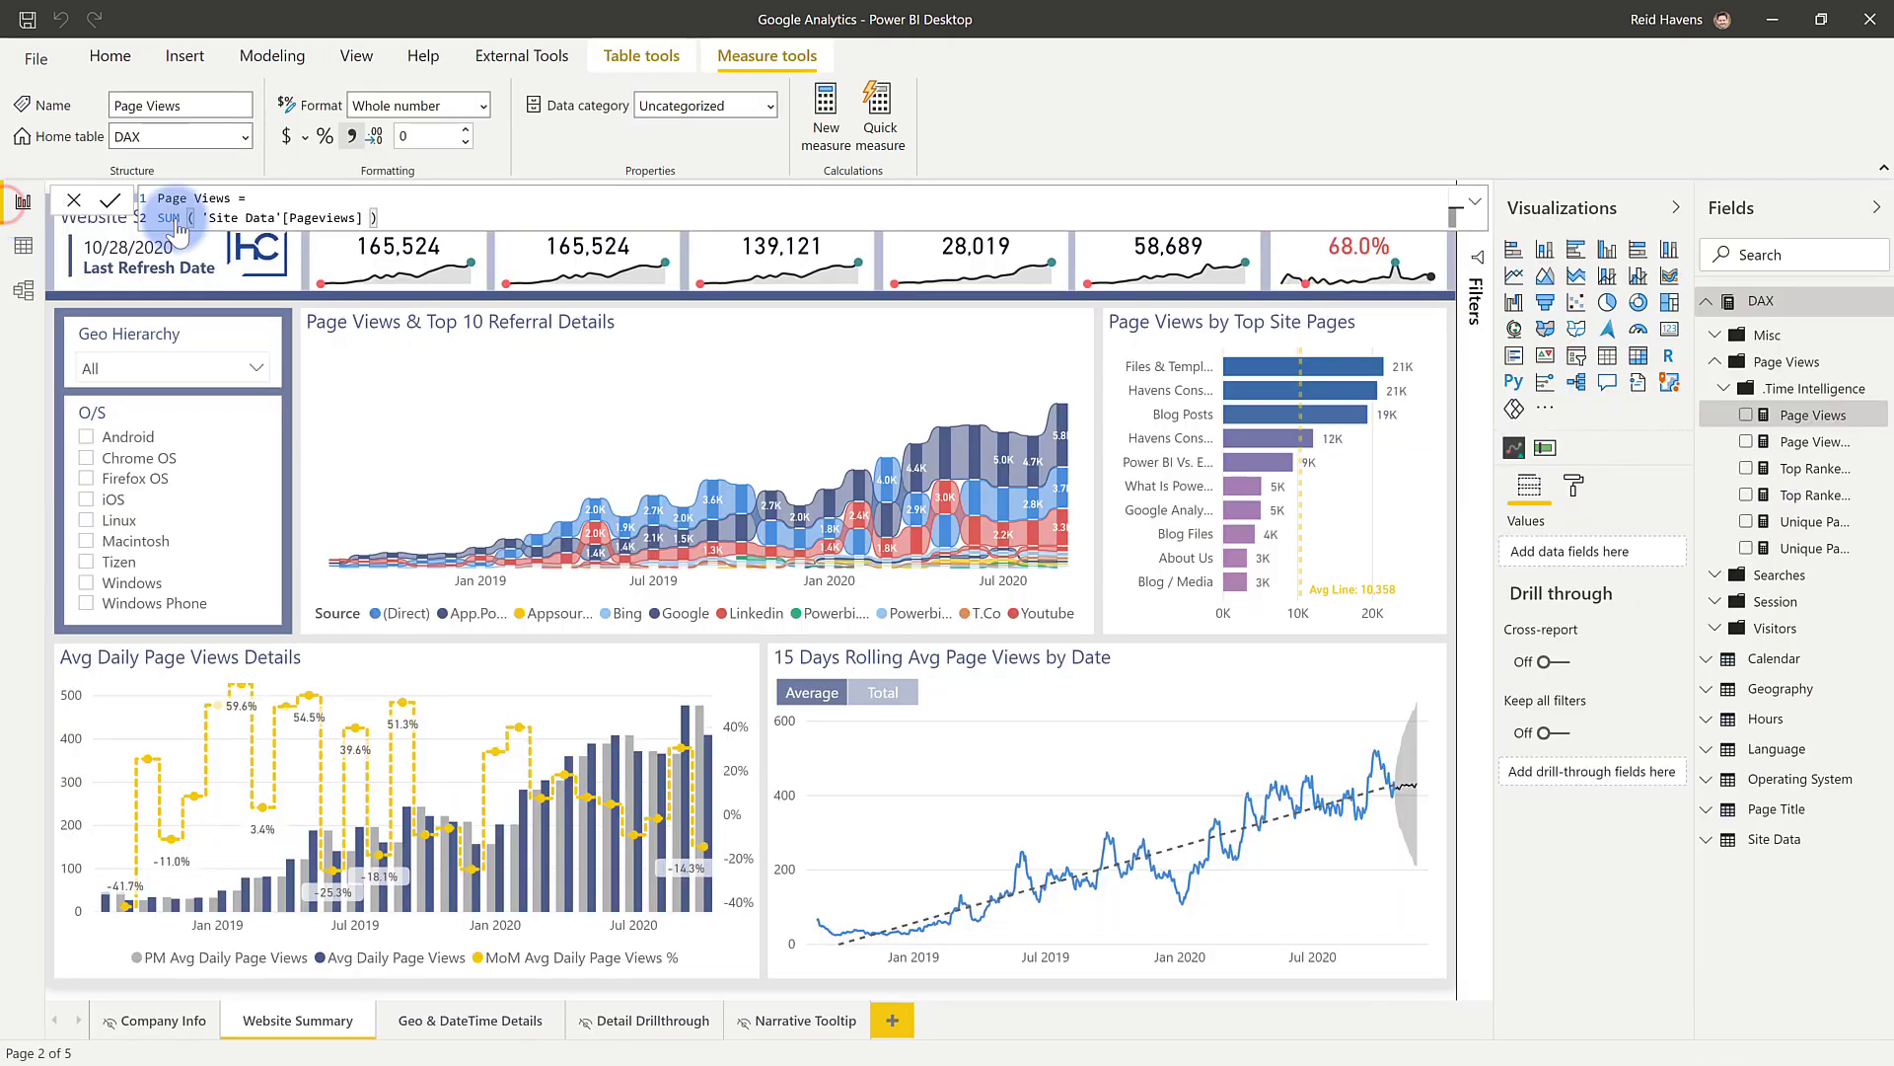
{"action": "left_click", "coordinate": [1781, 466]}
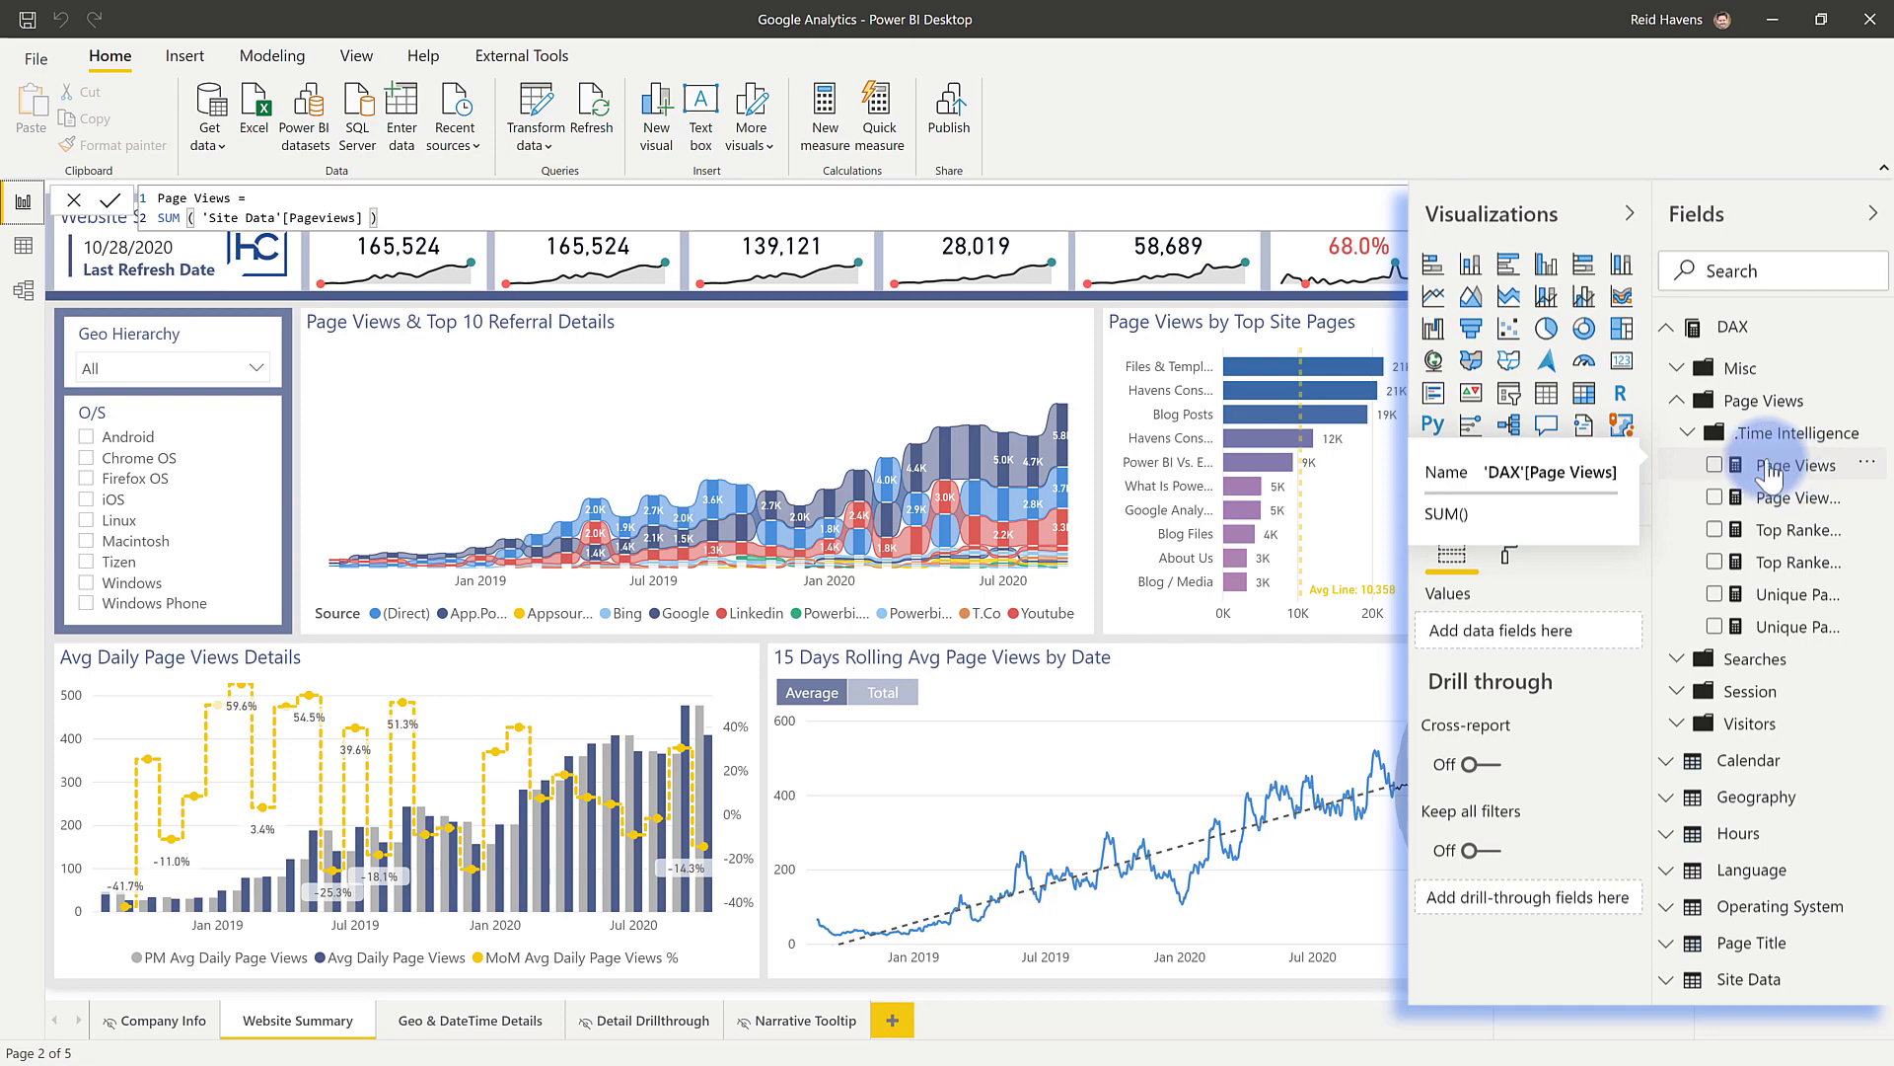
{"action": "left_click", "coordinate": [557, 58]}
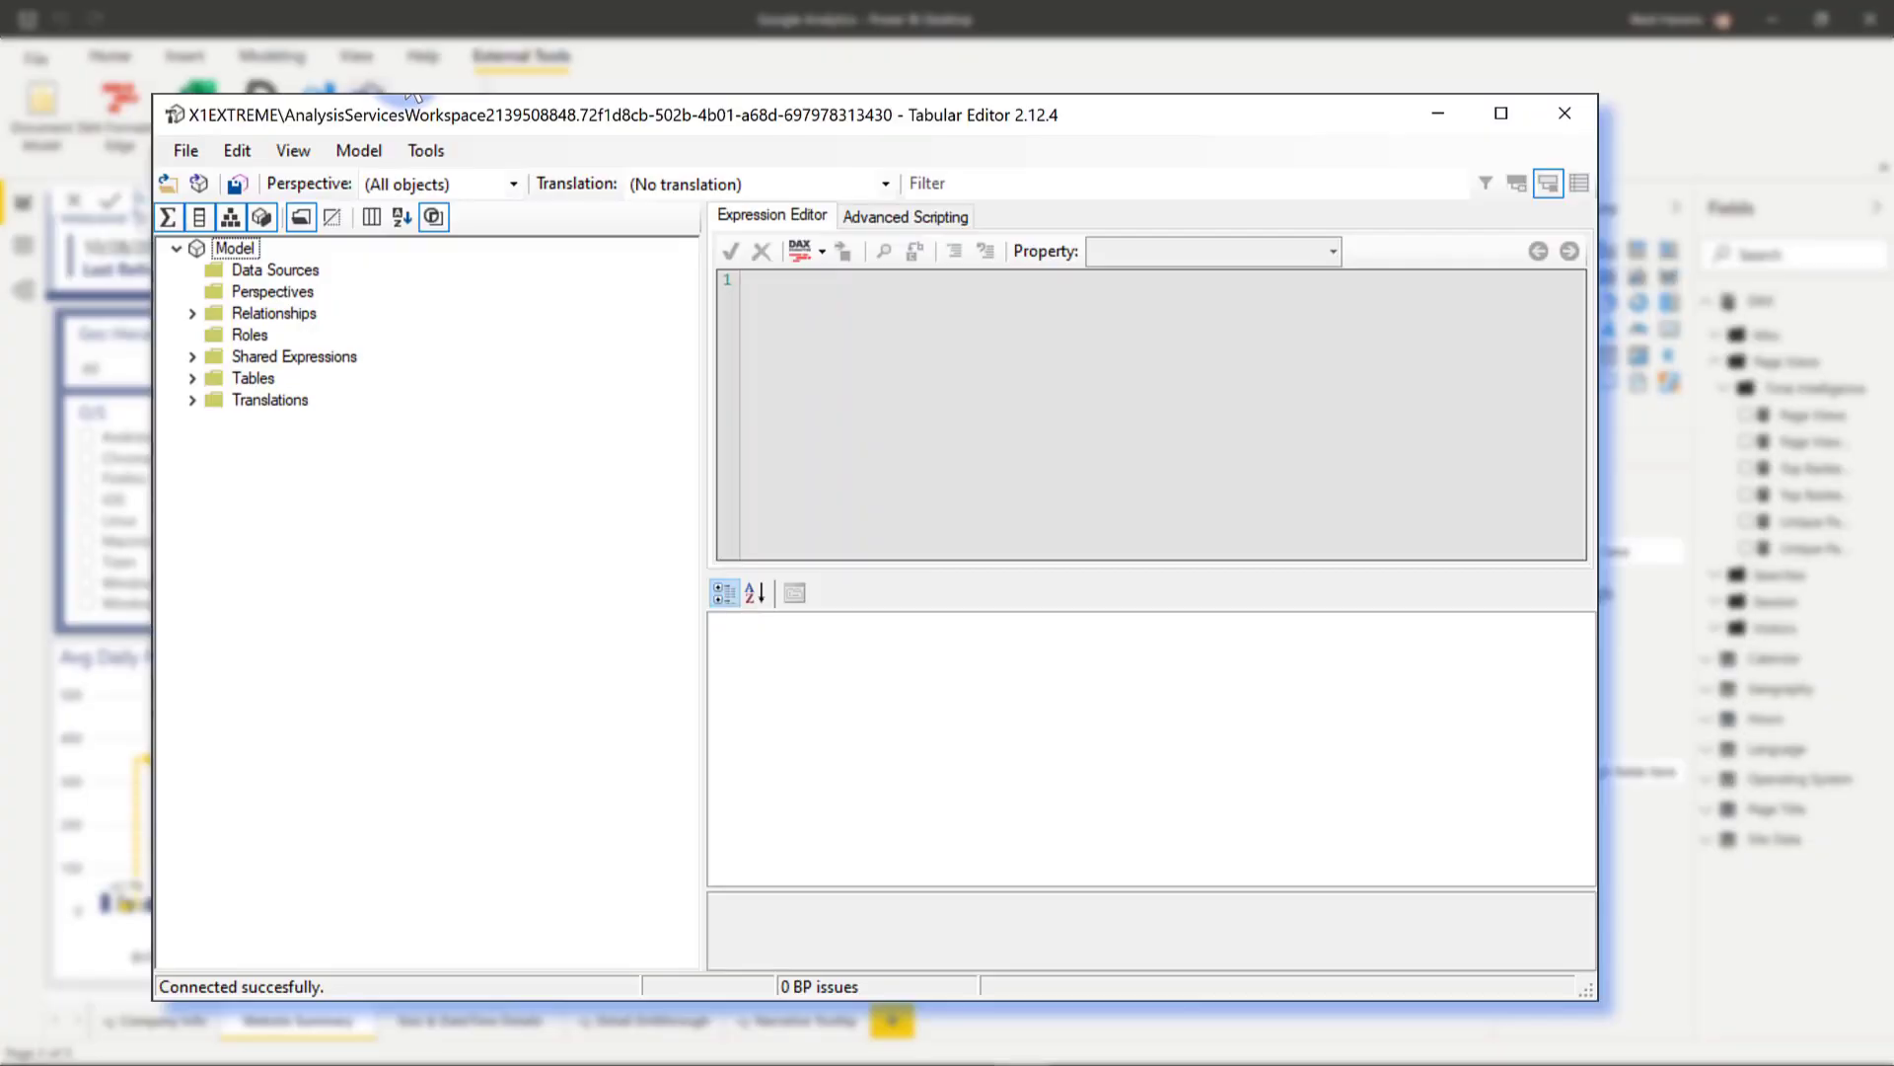
- Paste the foreach script setting m.Description = m.Expression into Advanced Scripting and tidy its trailing line
{"action": "left_click", "coordinate": [905, 219]}
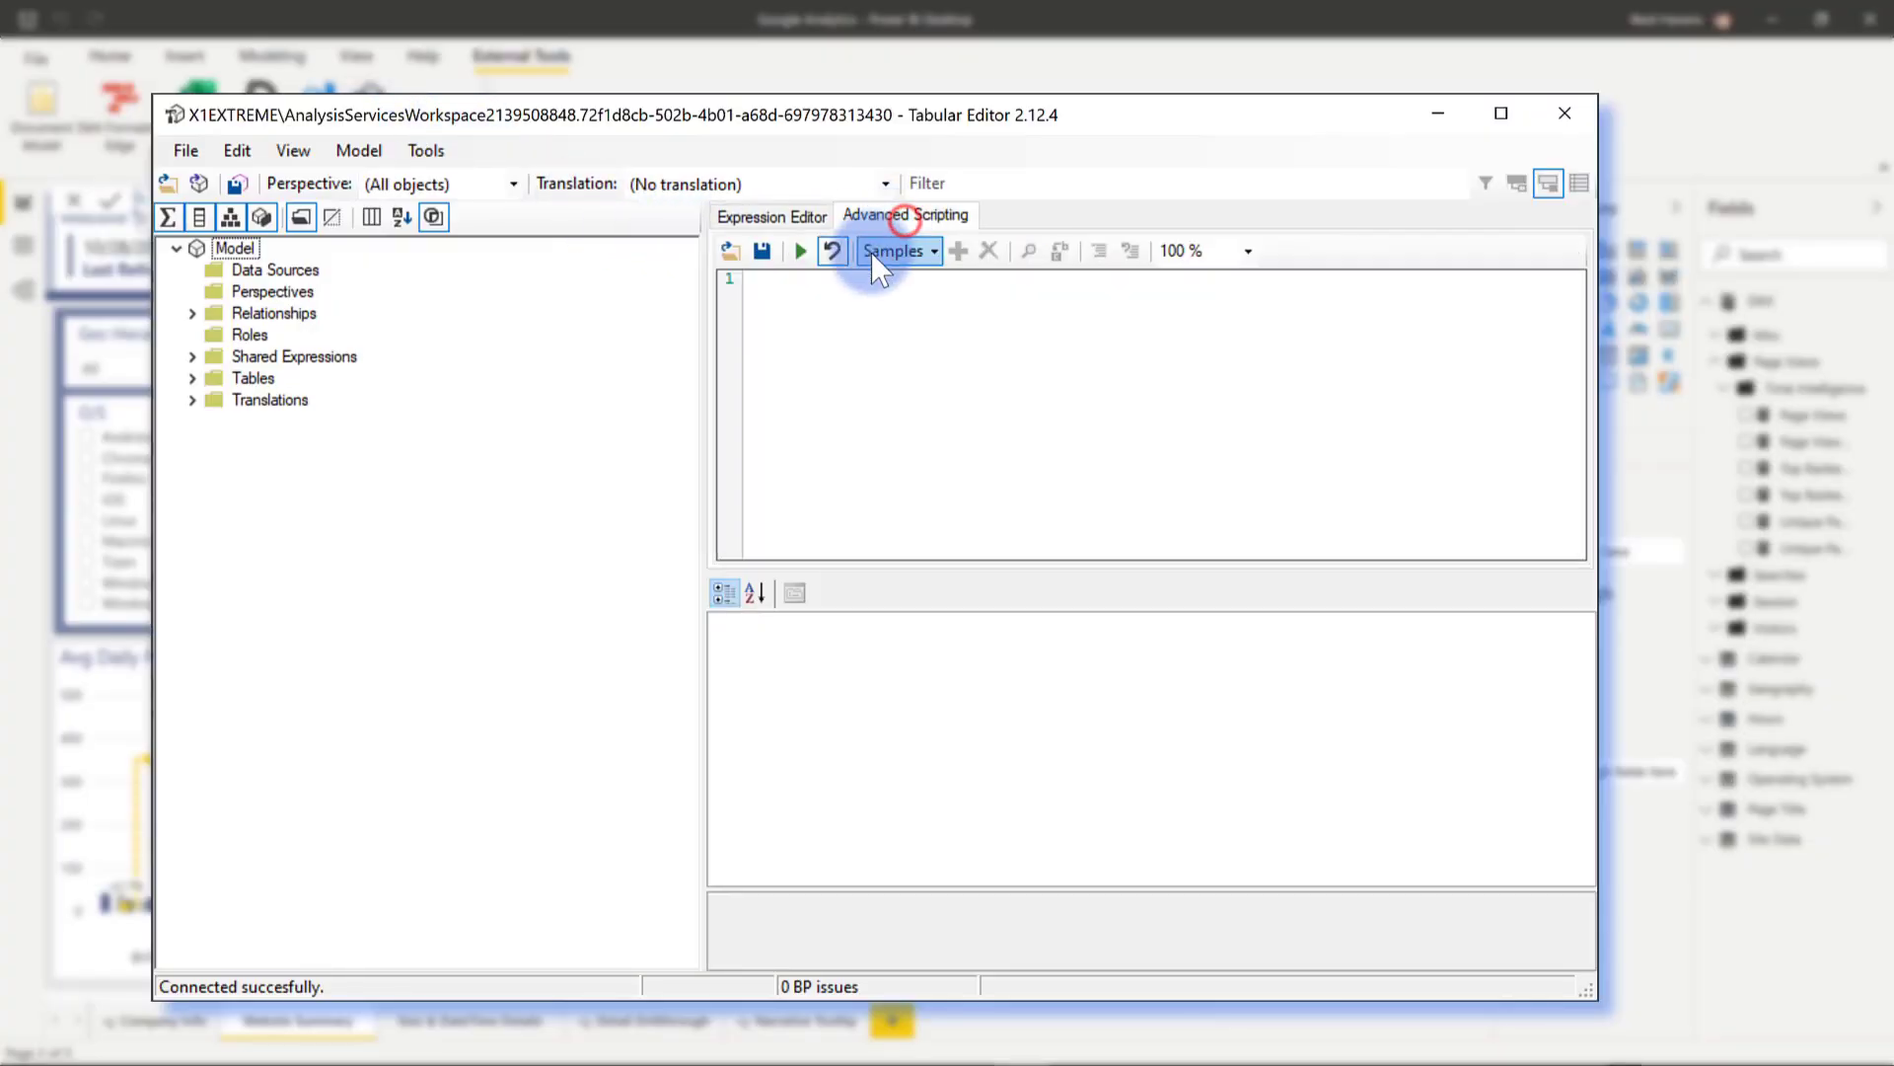
{"action": "left_click", "coordinate": [831, 307]}
{"action": "type", "text": "foreach (var m in Model.AllMeasures) {   m.Description = m.Expression; }"}
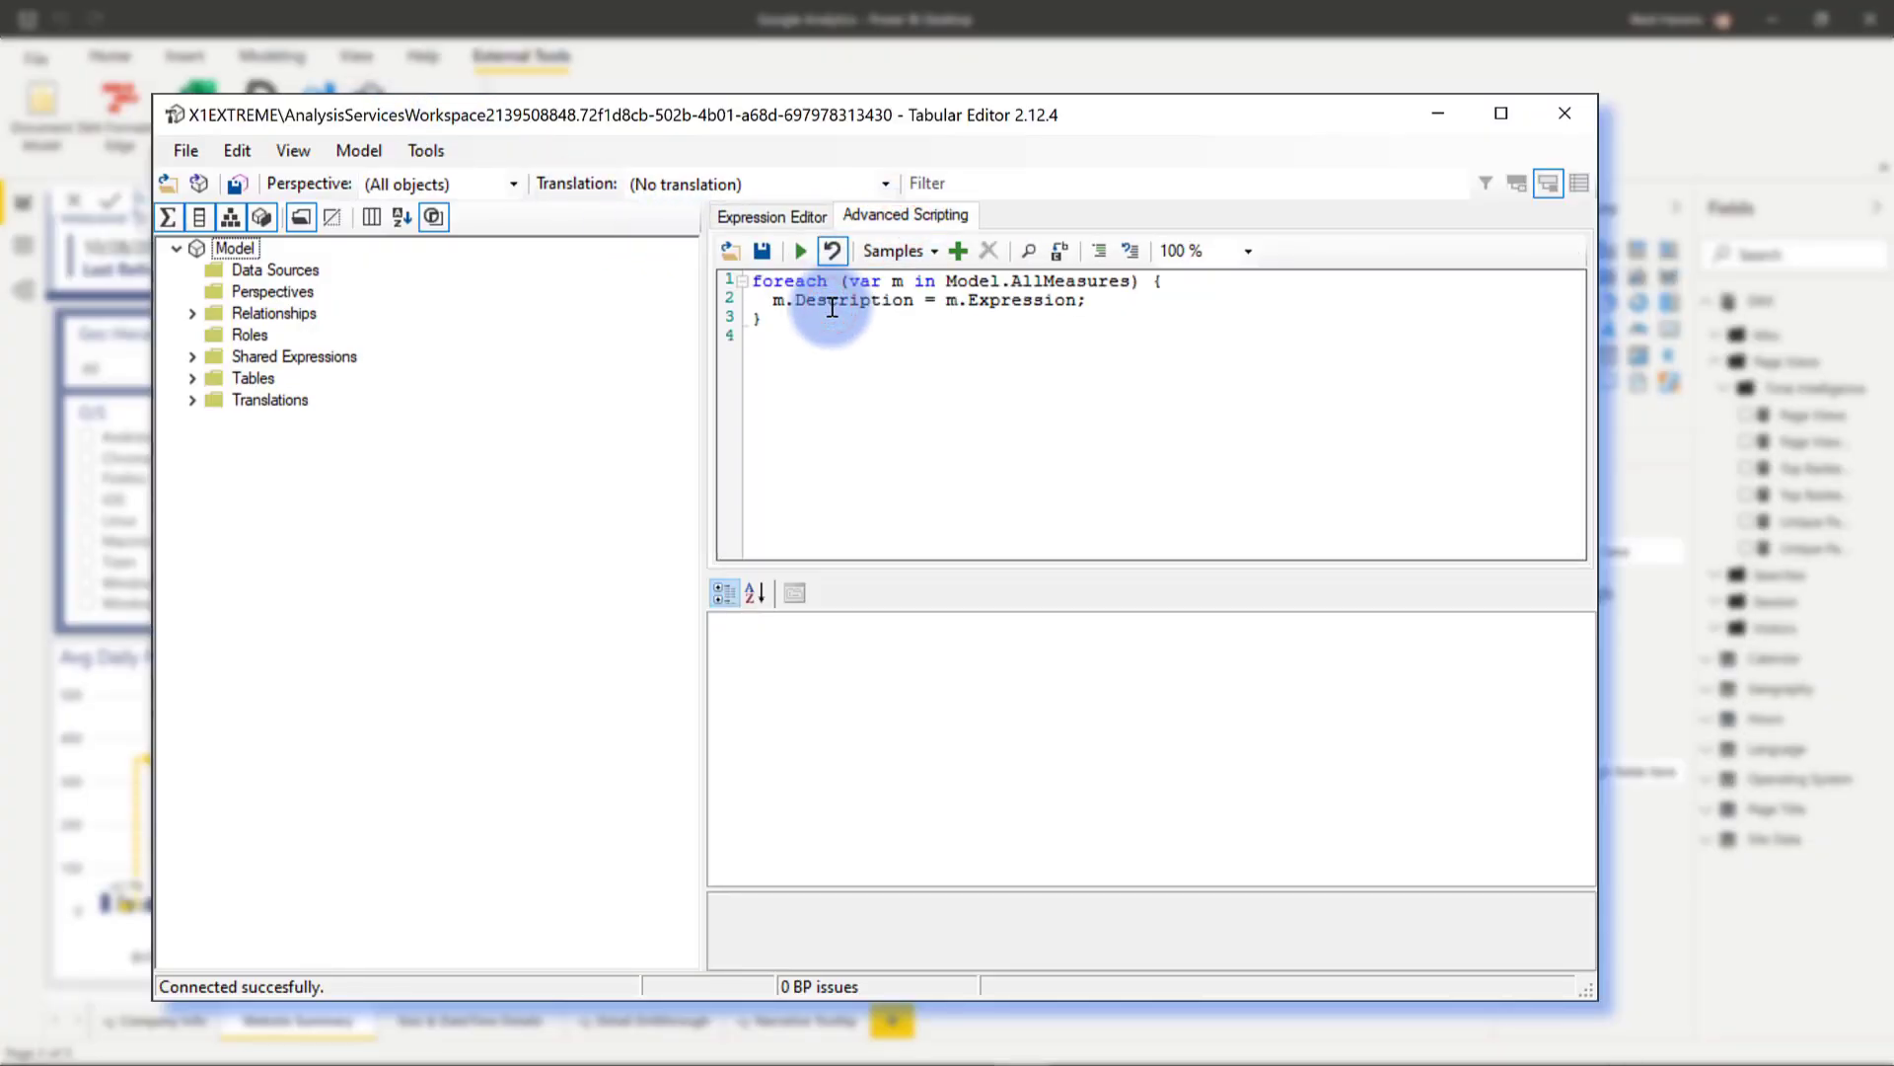
{"action": "scroll", "coordinate": [831, 307], "scroll_direction": "up", "scroll_amount": 4, "text": "ctrl"}
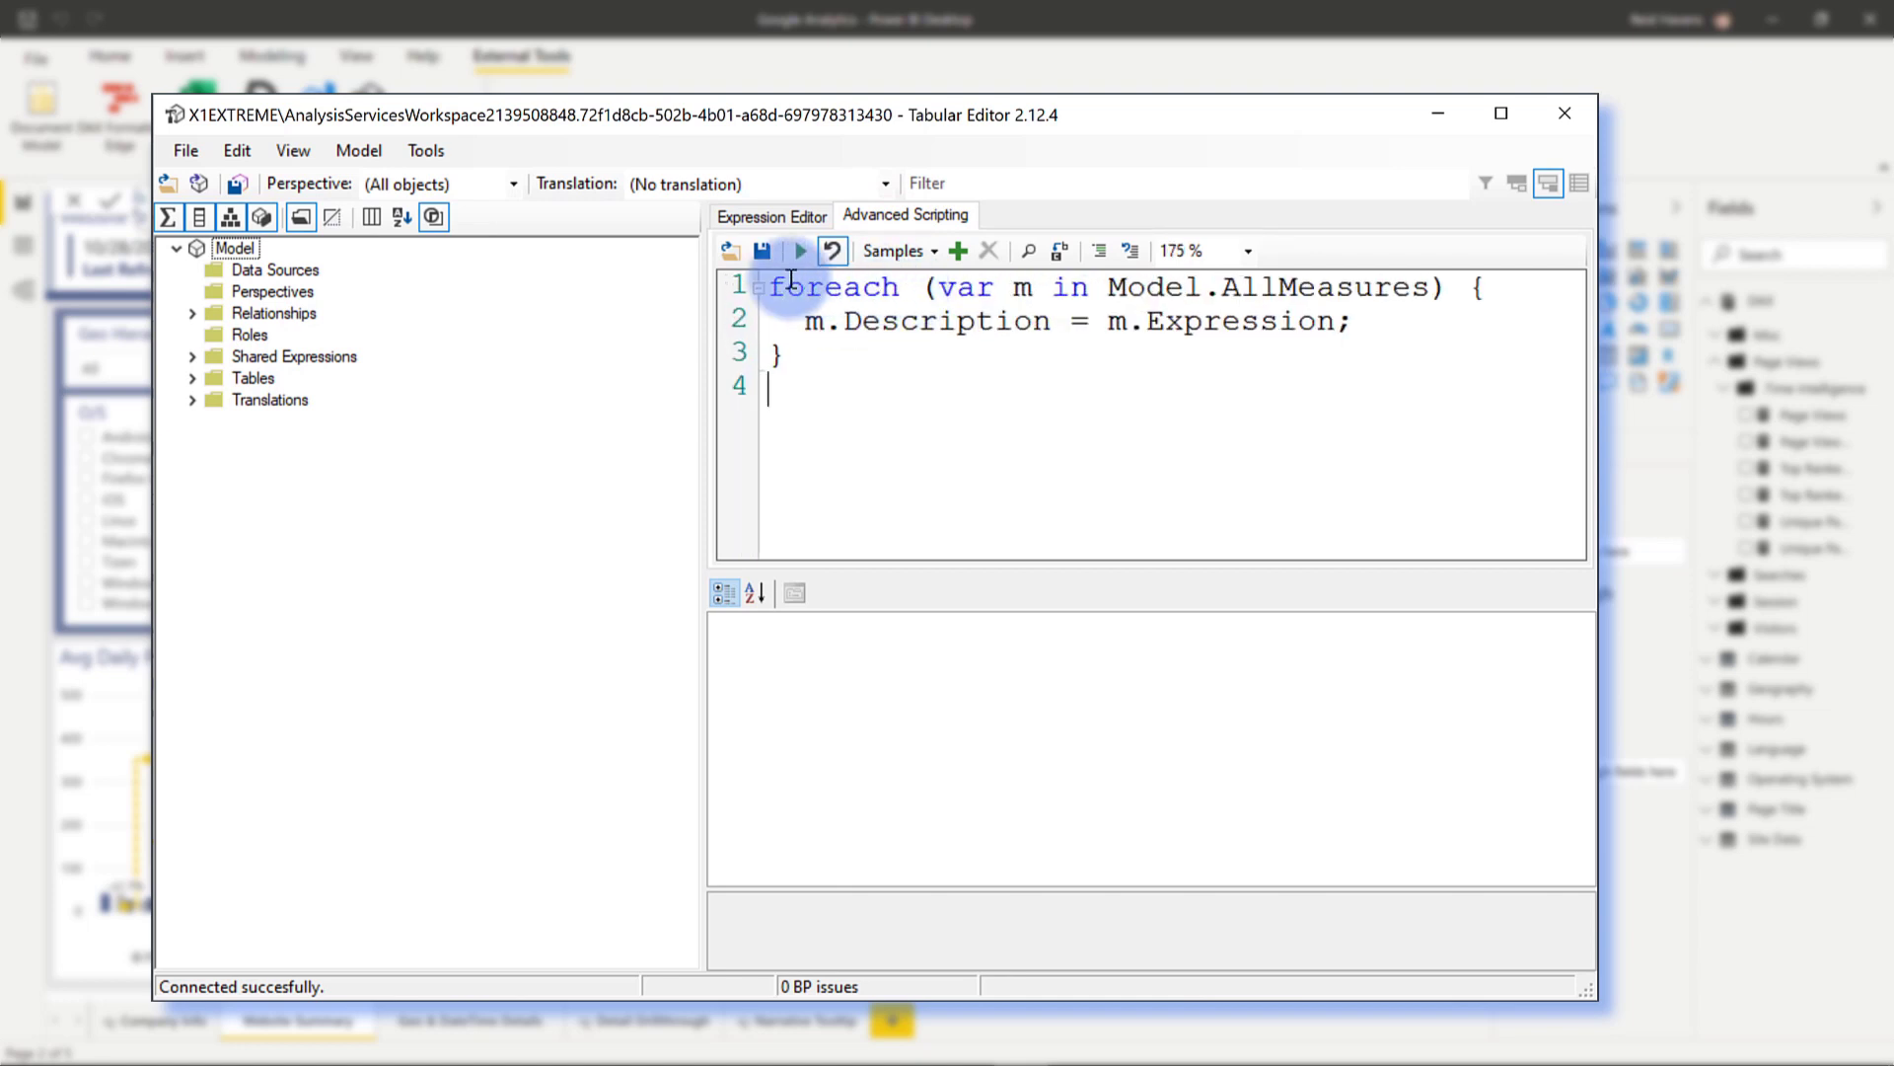
{"action": "left_click_drag", "start_coordinate": [771, 282], "coordinate": [1446, 286]}
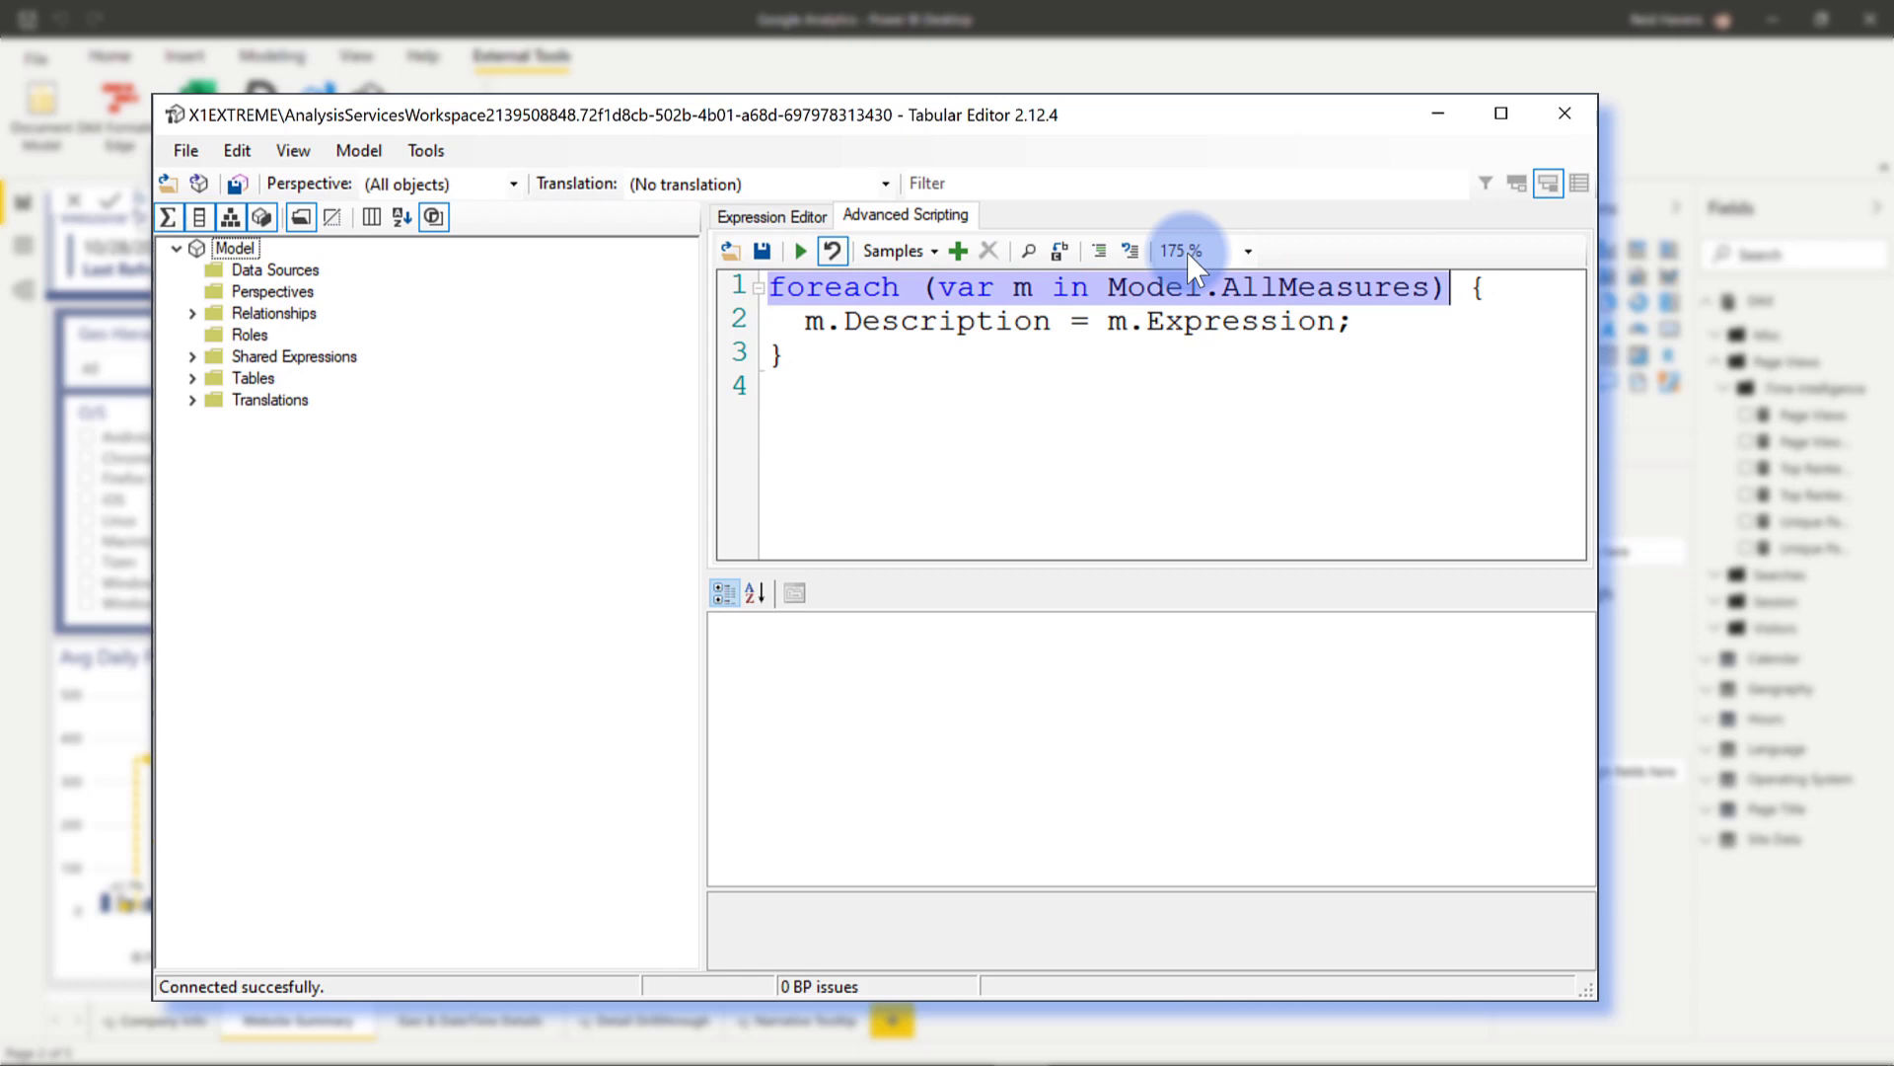
{"action": "left_click_drag", "start_coordinate": [1107, 326], "coordinate": [1333, 326]}
{"action": "left_click_drag", "start_coordinate": [807, 324], "coordinate": [1048, 327]}
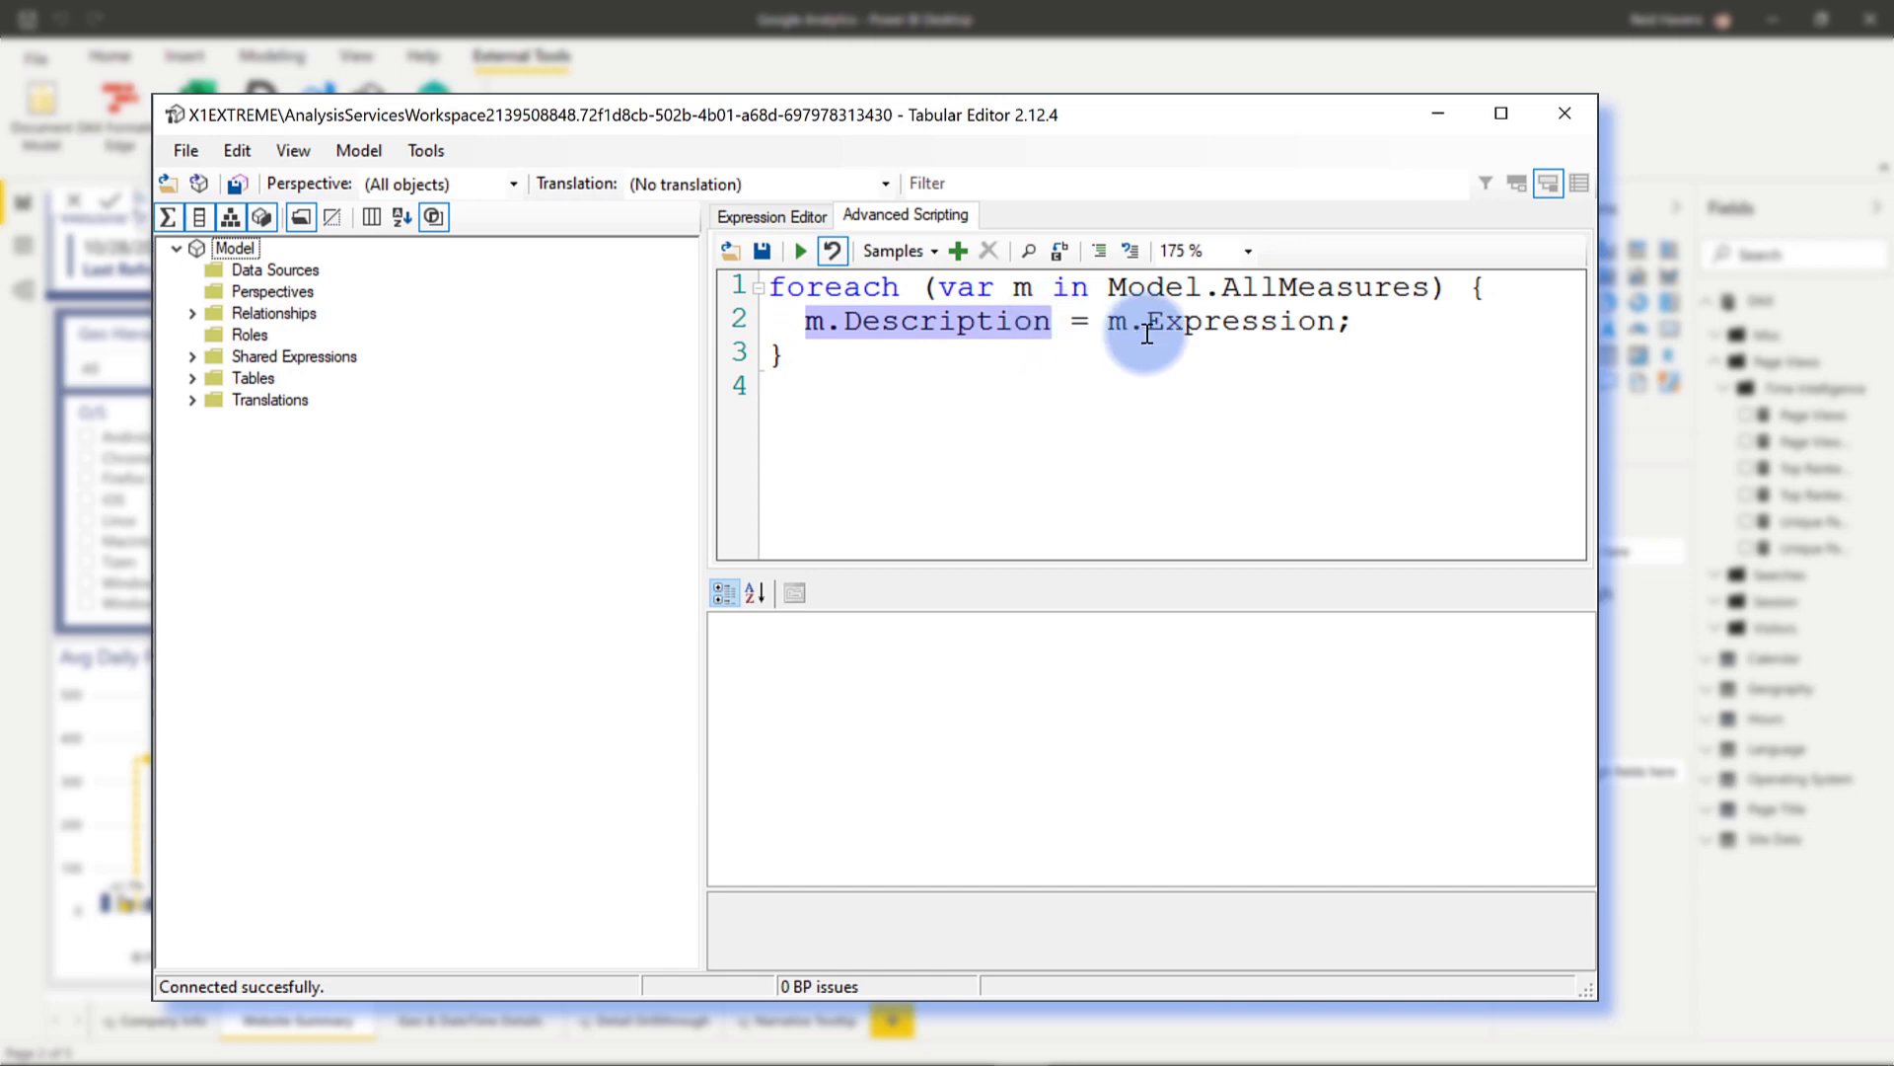
{"action": "left_click_drag", "start_coordinate": [1106, 320], "coordinate": [1268, 325]}
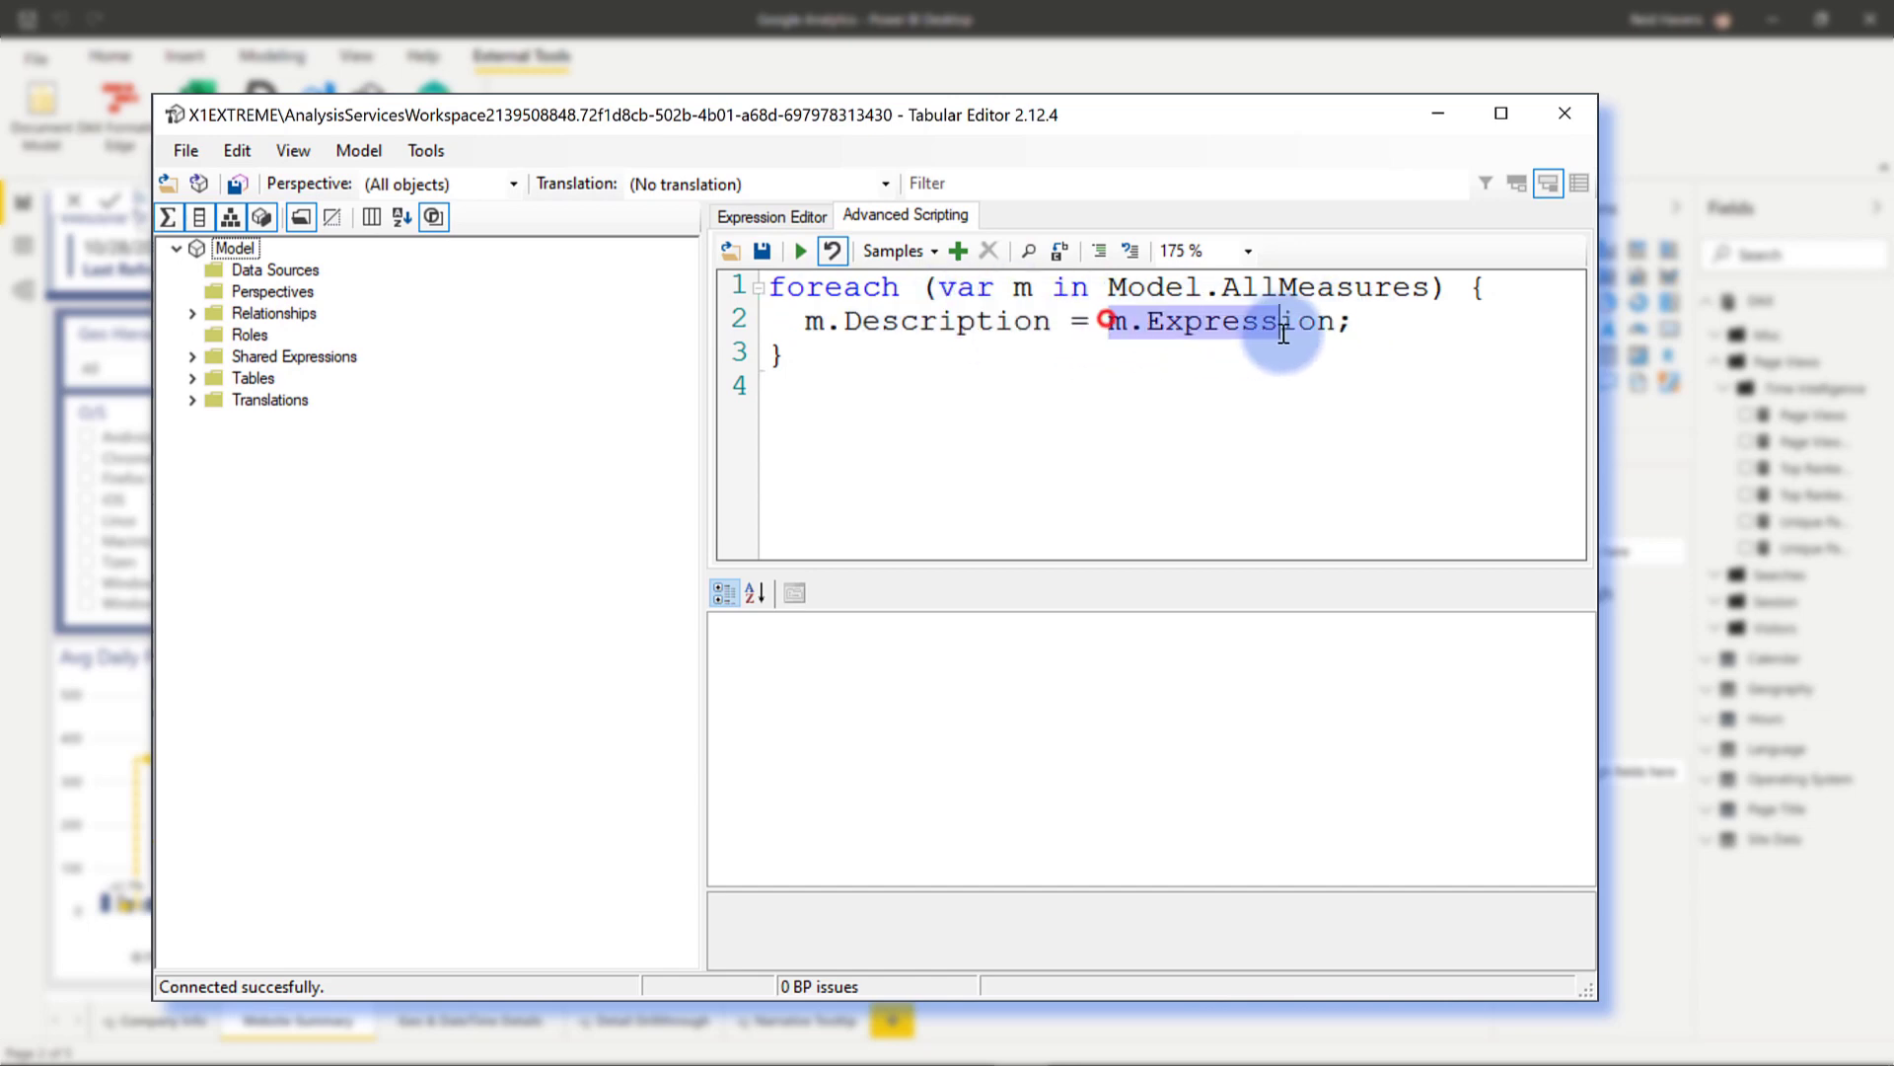
{"action": "double_click", "coordinate": [921, 323]}
{"action": "left_click", "coordinate": [1269, 326]}
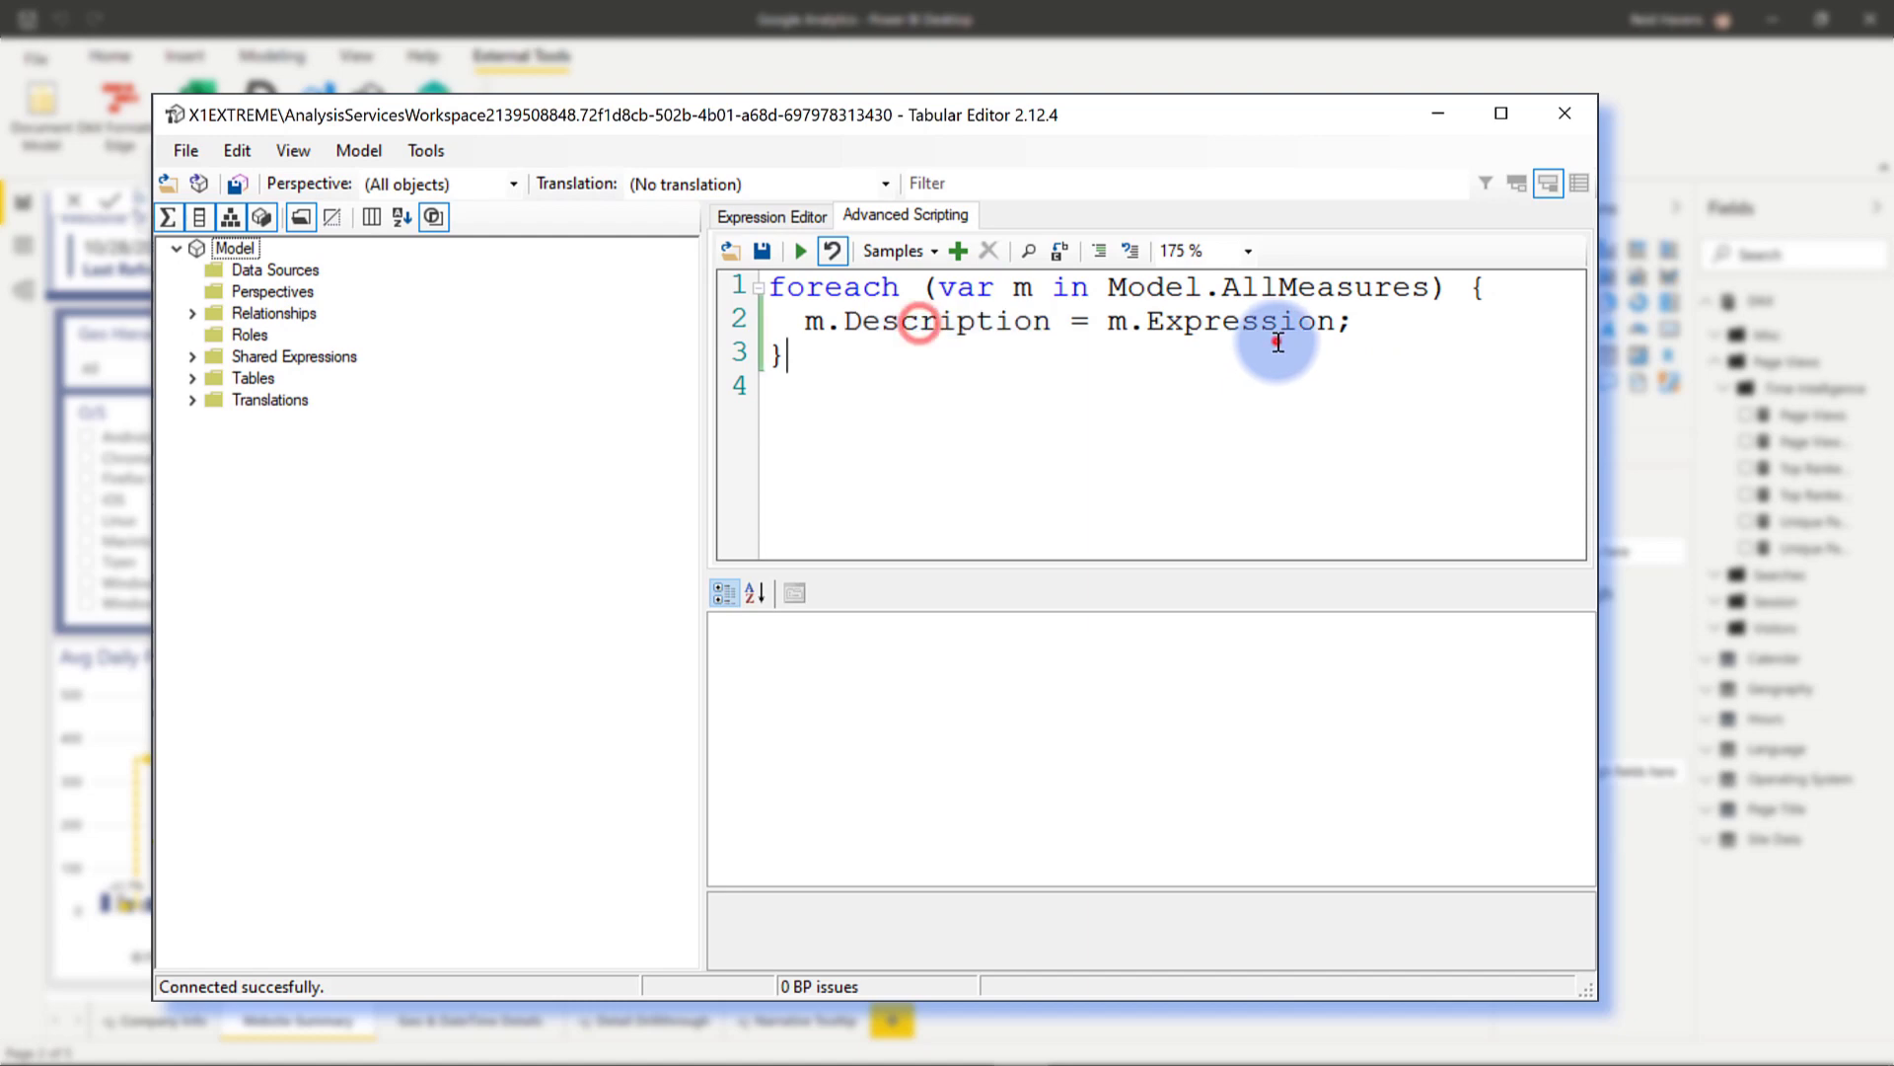
{"action": "key", "text": "ctrl+End"}
{"action": "key", "text": "BackSpace"}
- Run the script on all measures, save the 41 changes to the model, and close Tabular Editor
{"action": "left_click", "coordinate": [800, 251]}
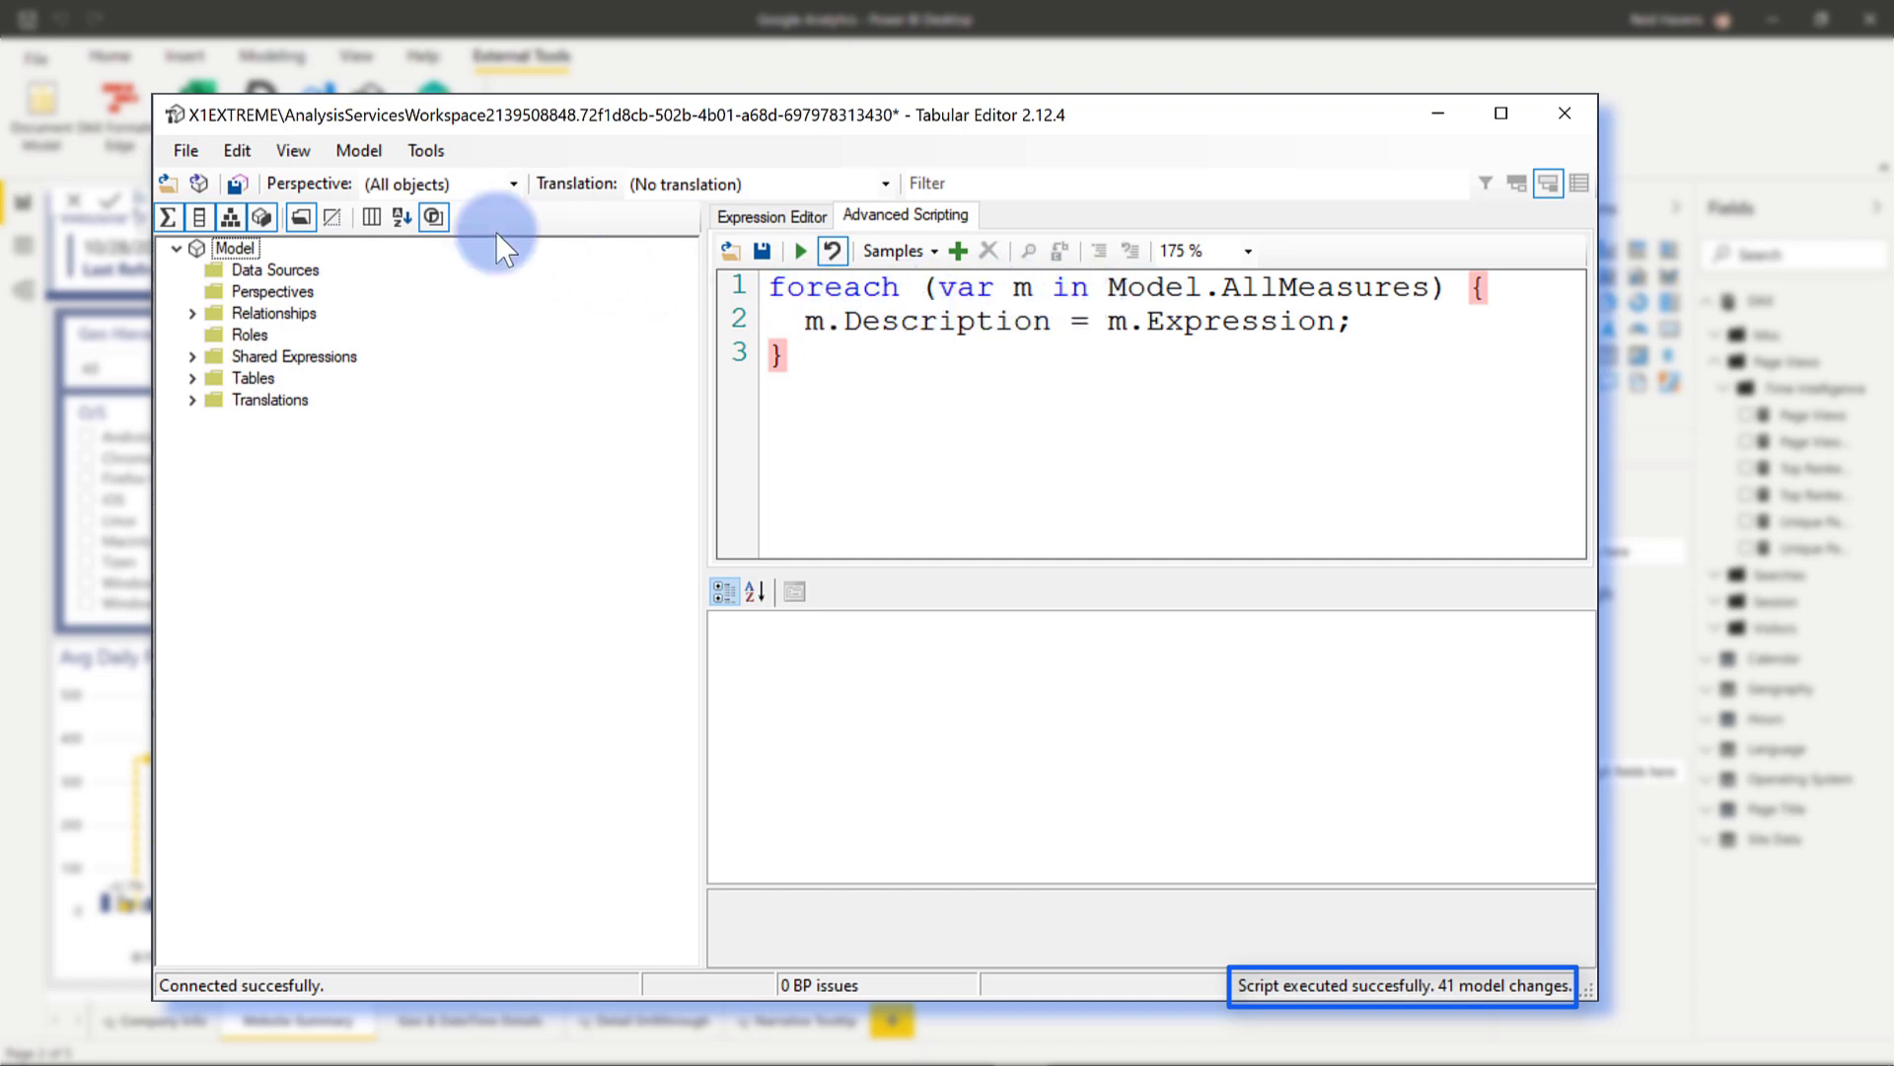
{"action": "left_click", "coordinate": [186, 151]}
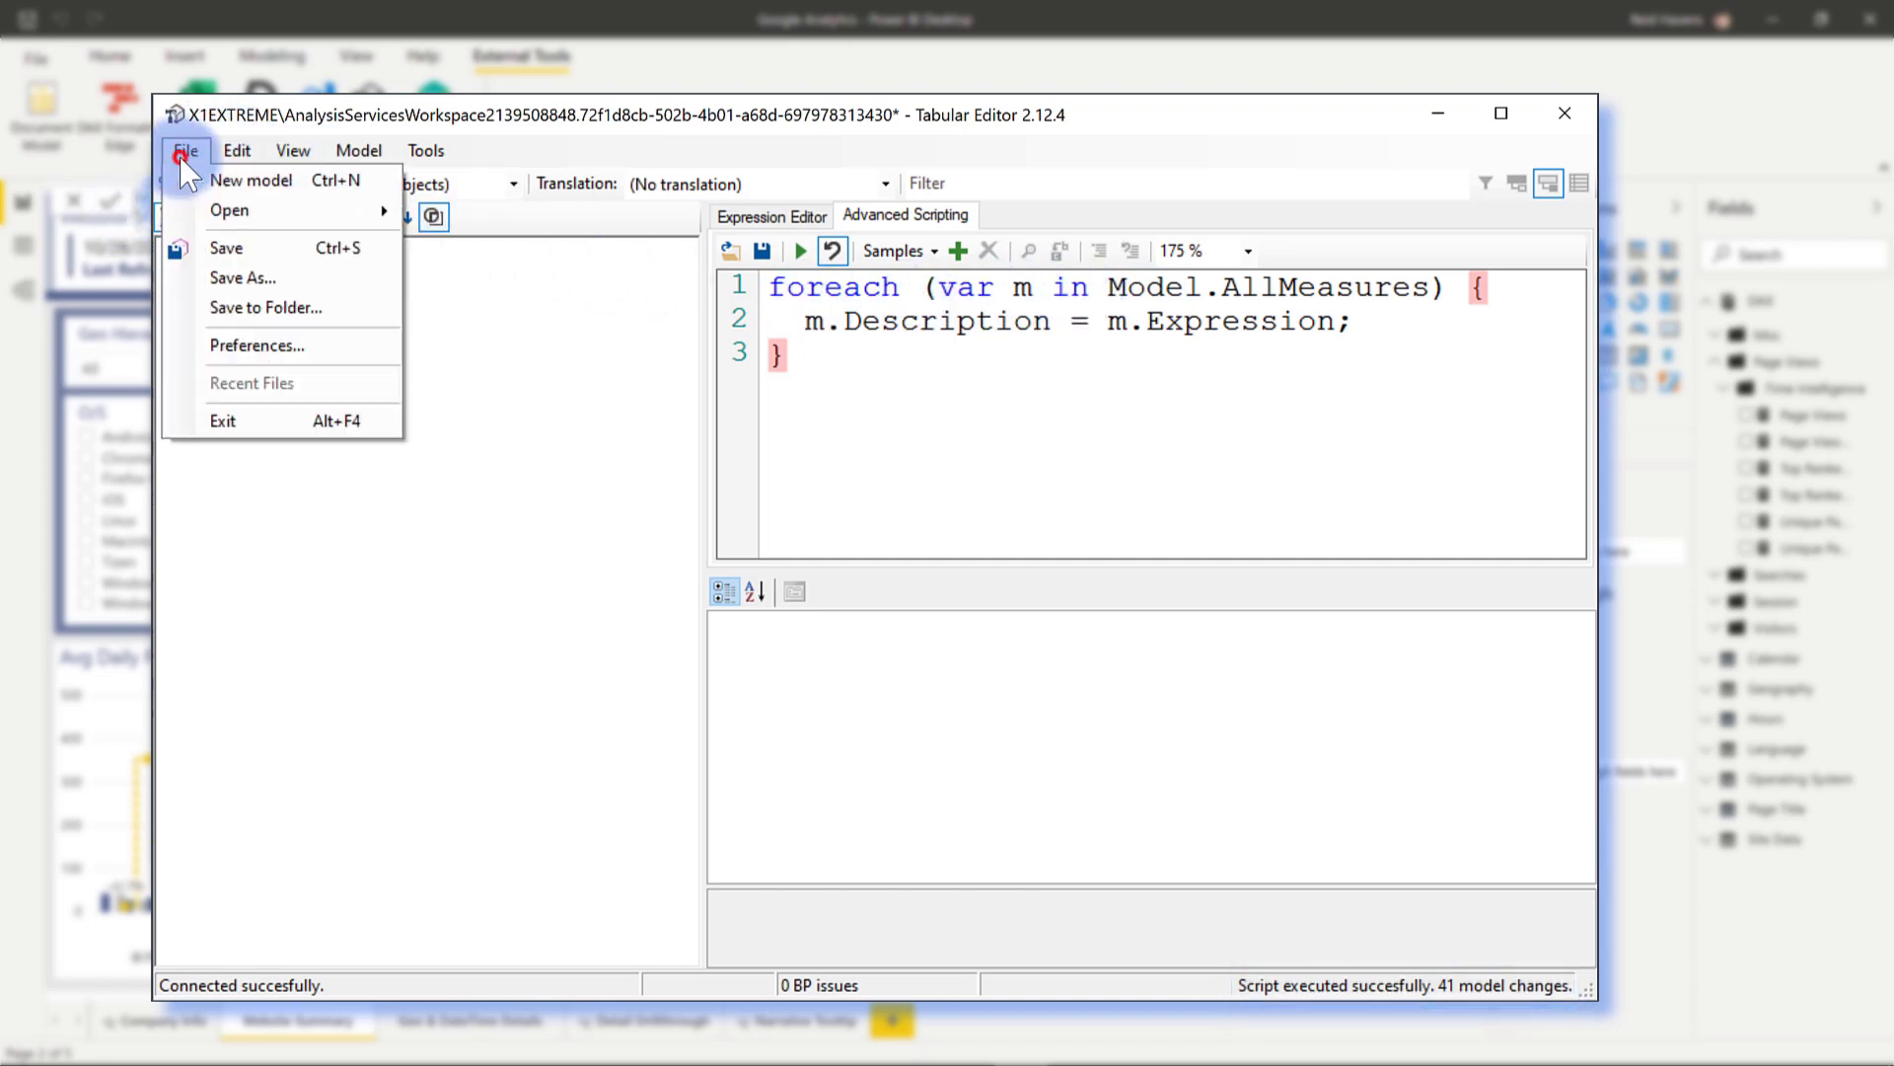
{"action": "left_click", "coordinate": [207, 245]}
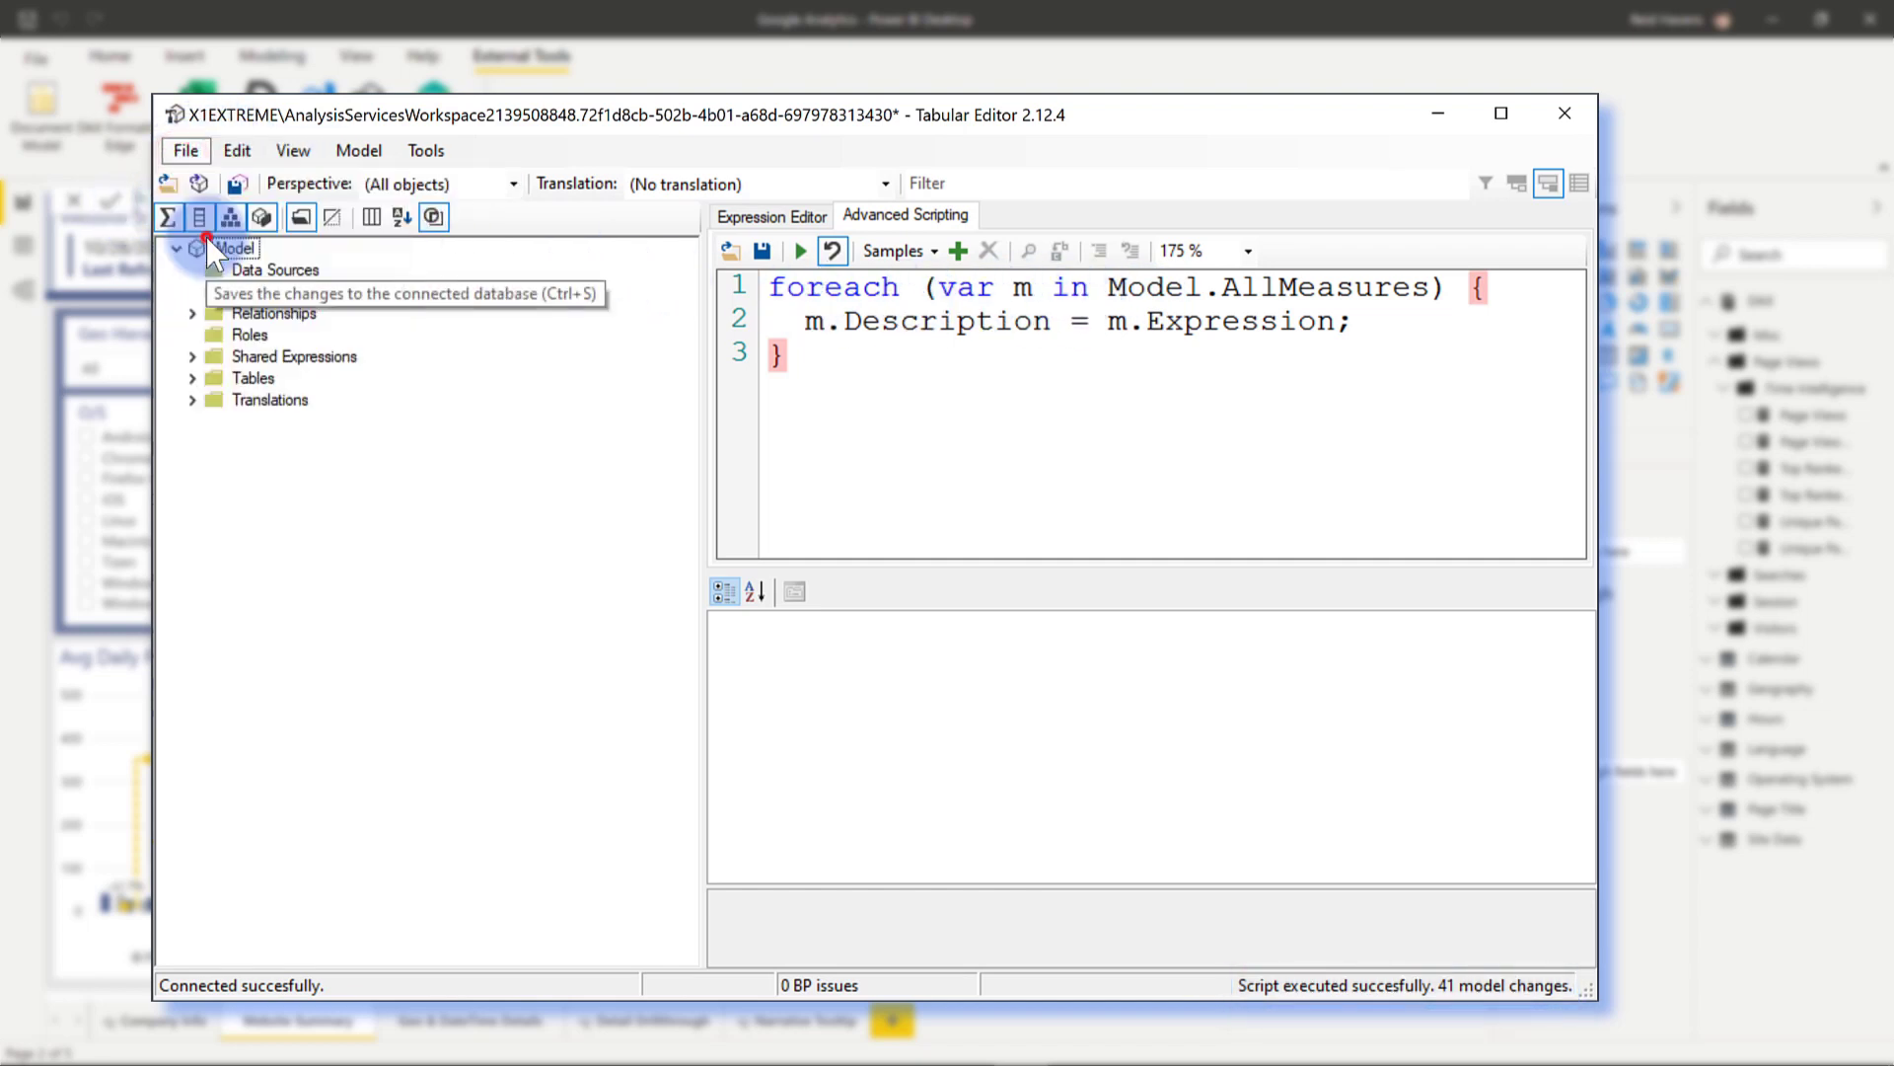
{"action": "left_click", "coordinate": [1554, 111]}
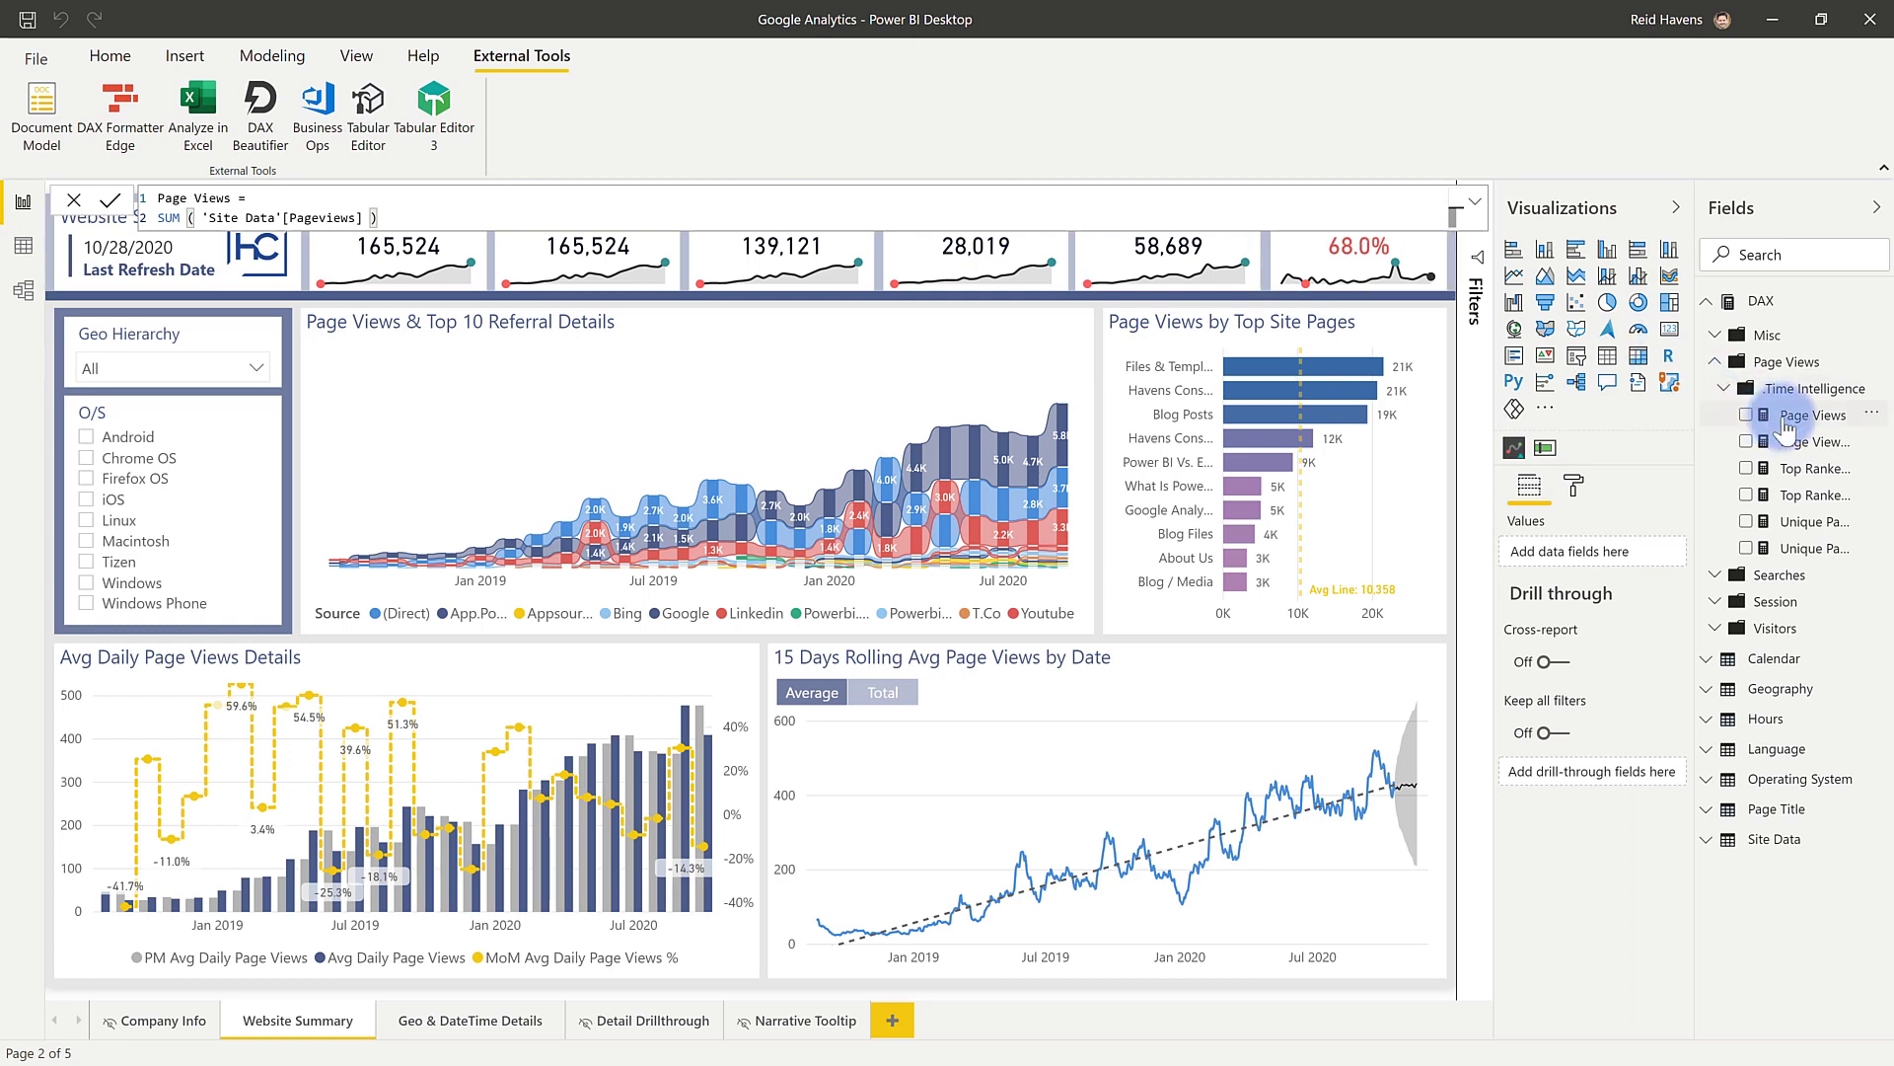
- In Model view, inspect the DAX-formula descriptions of Page Views Text and the two Top Ranked Page measures
{"action": "mouse_move", "coordinate": [1788, 425]}
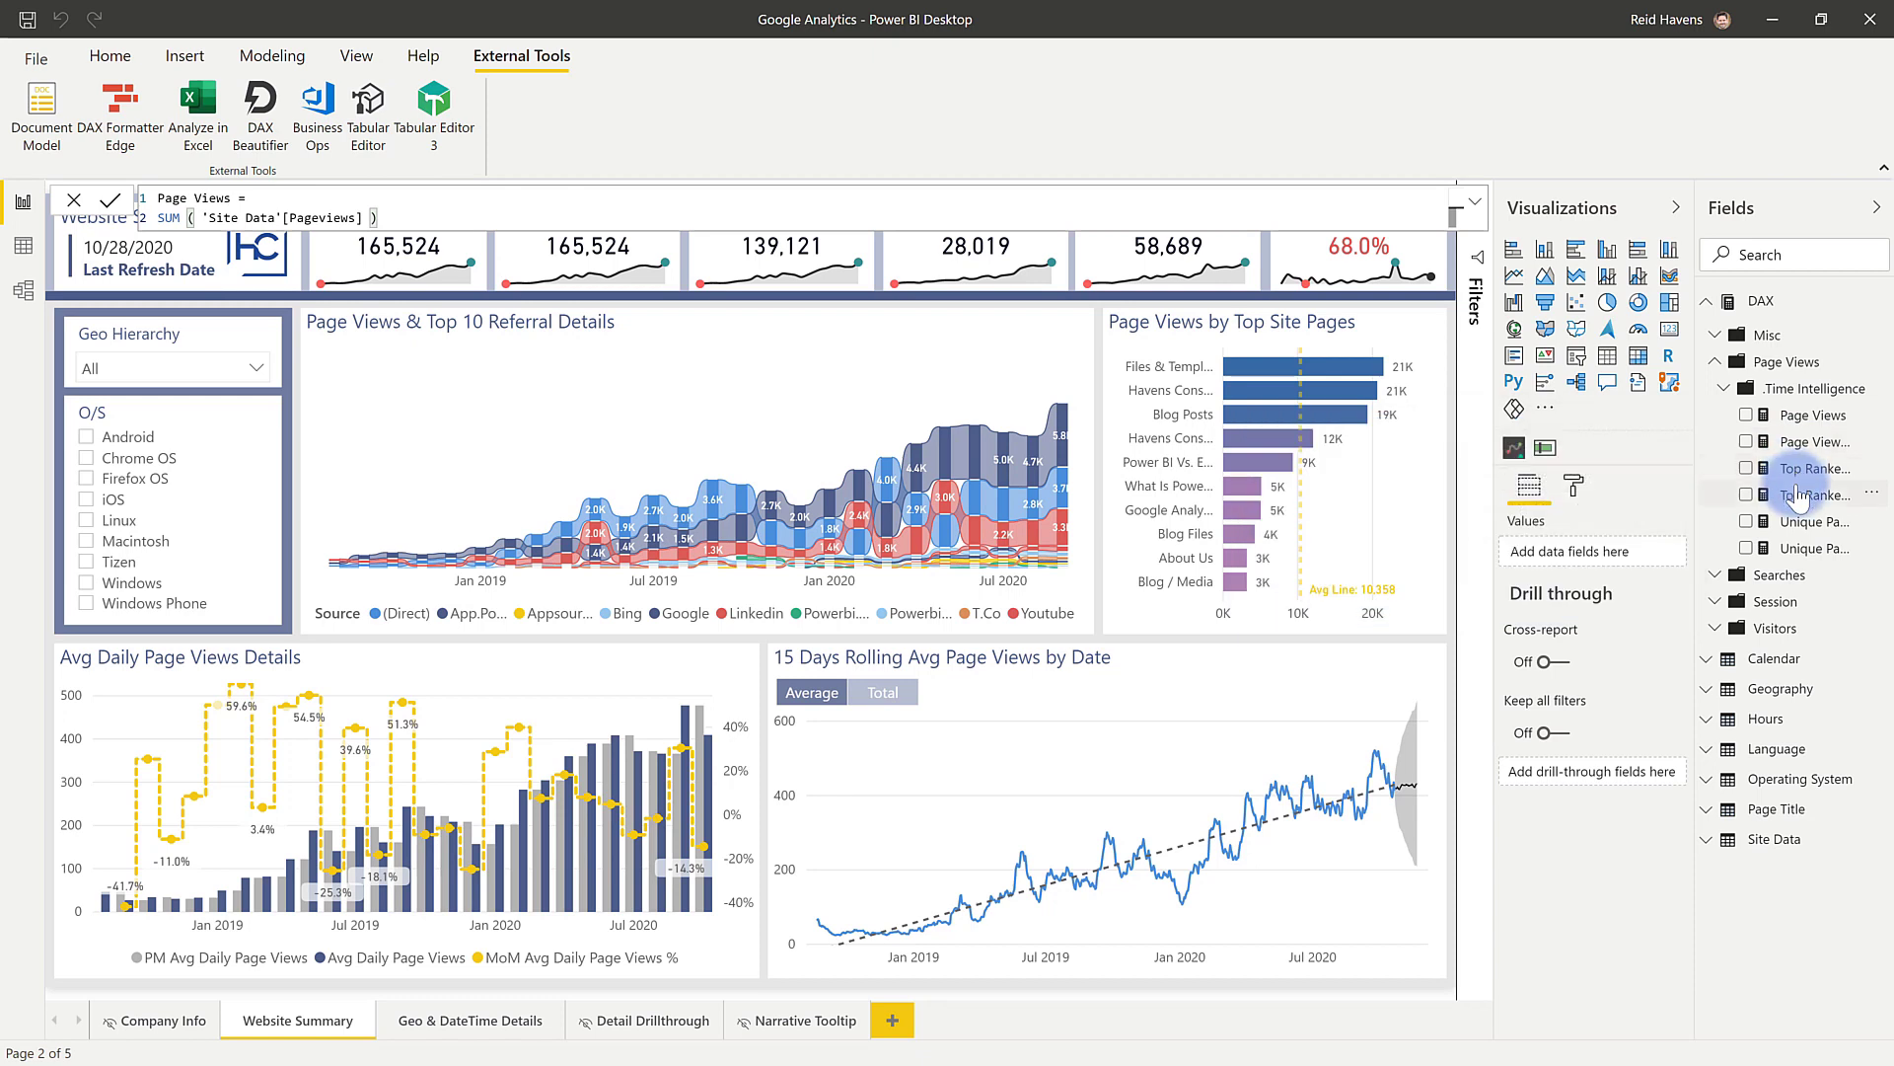
{"action": "mouse_move", "coordinate": [1794, 500]}
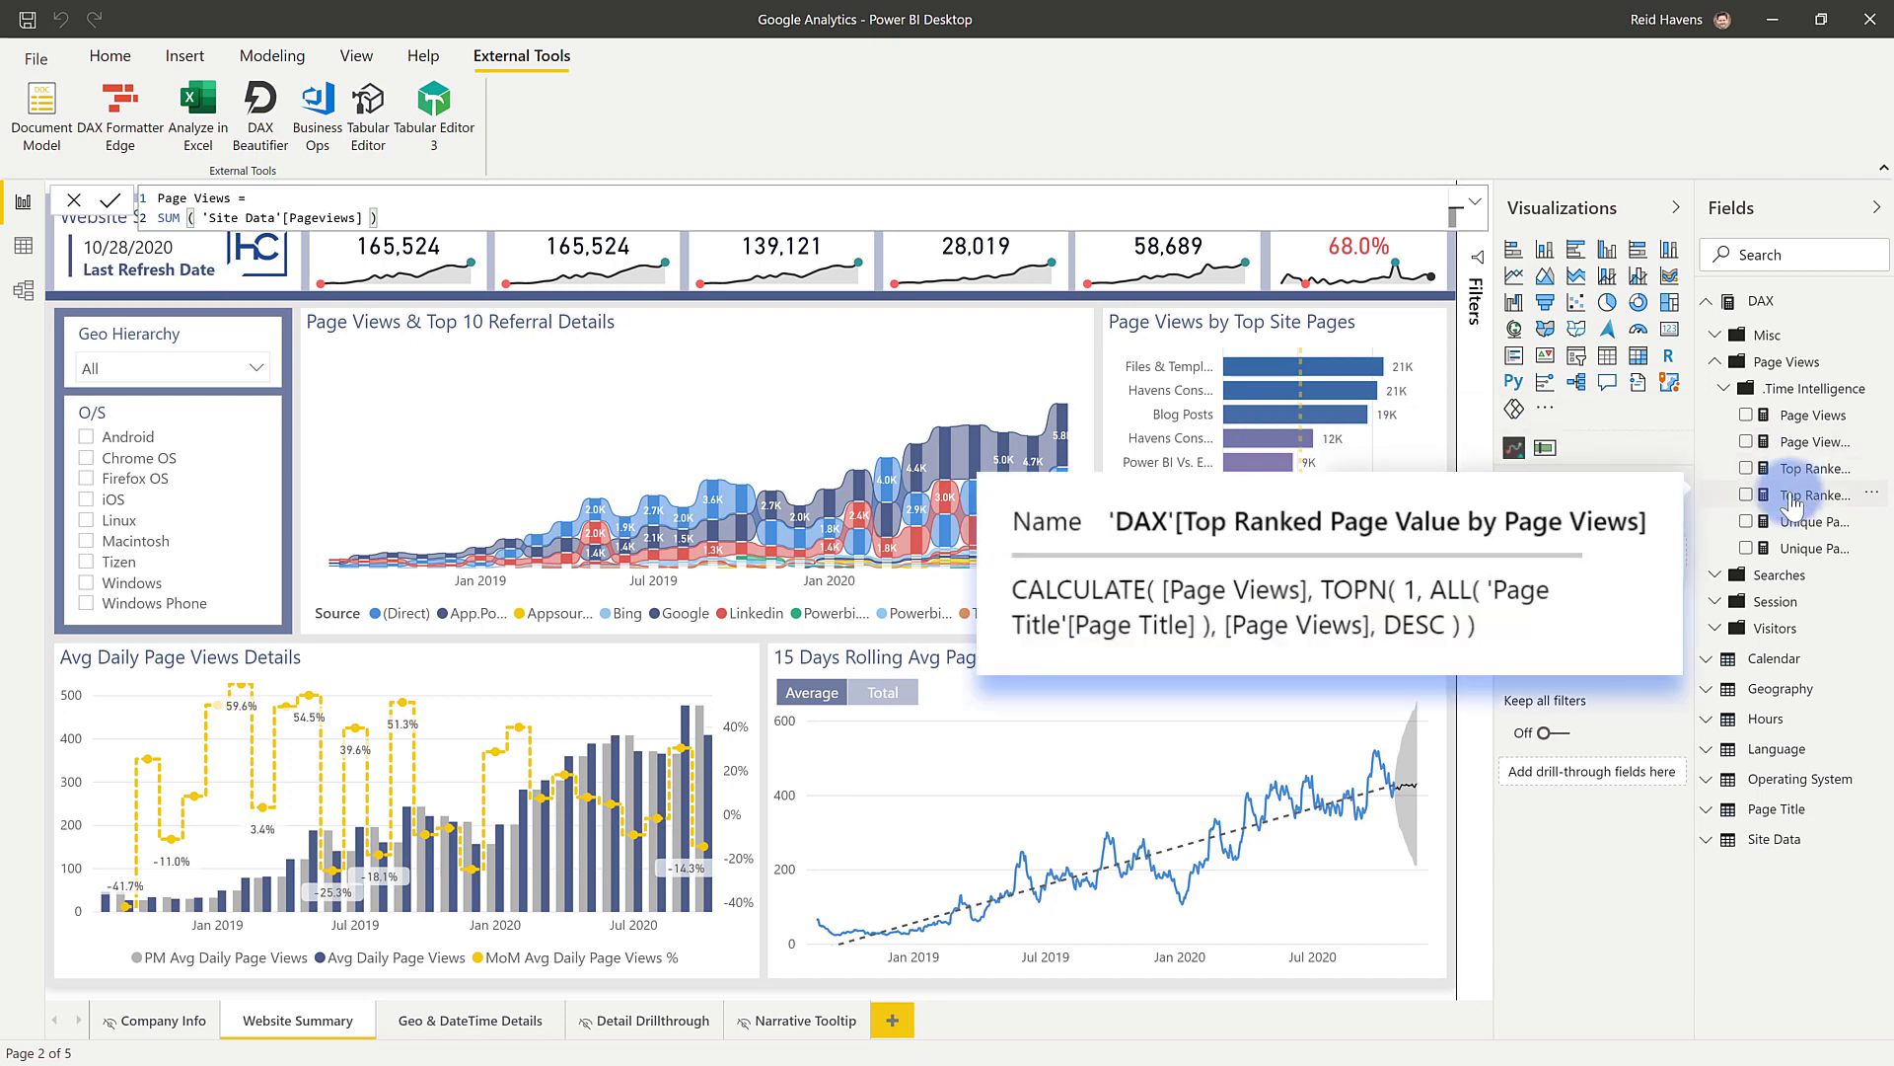
{"action": "left_click", "coordinate": [24, 289]}
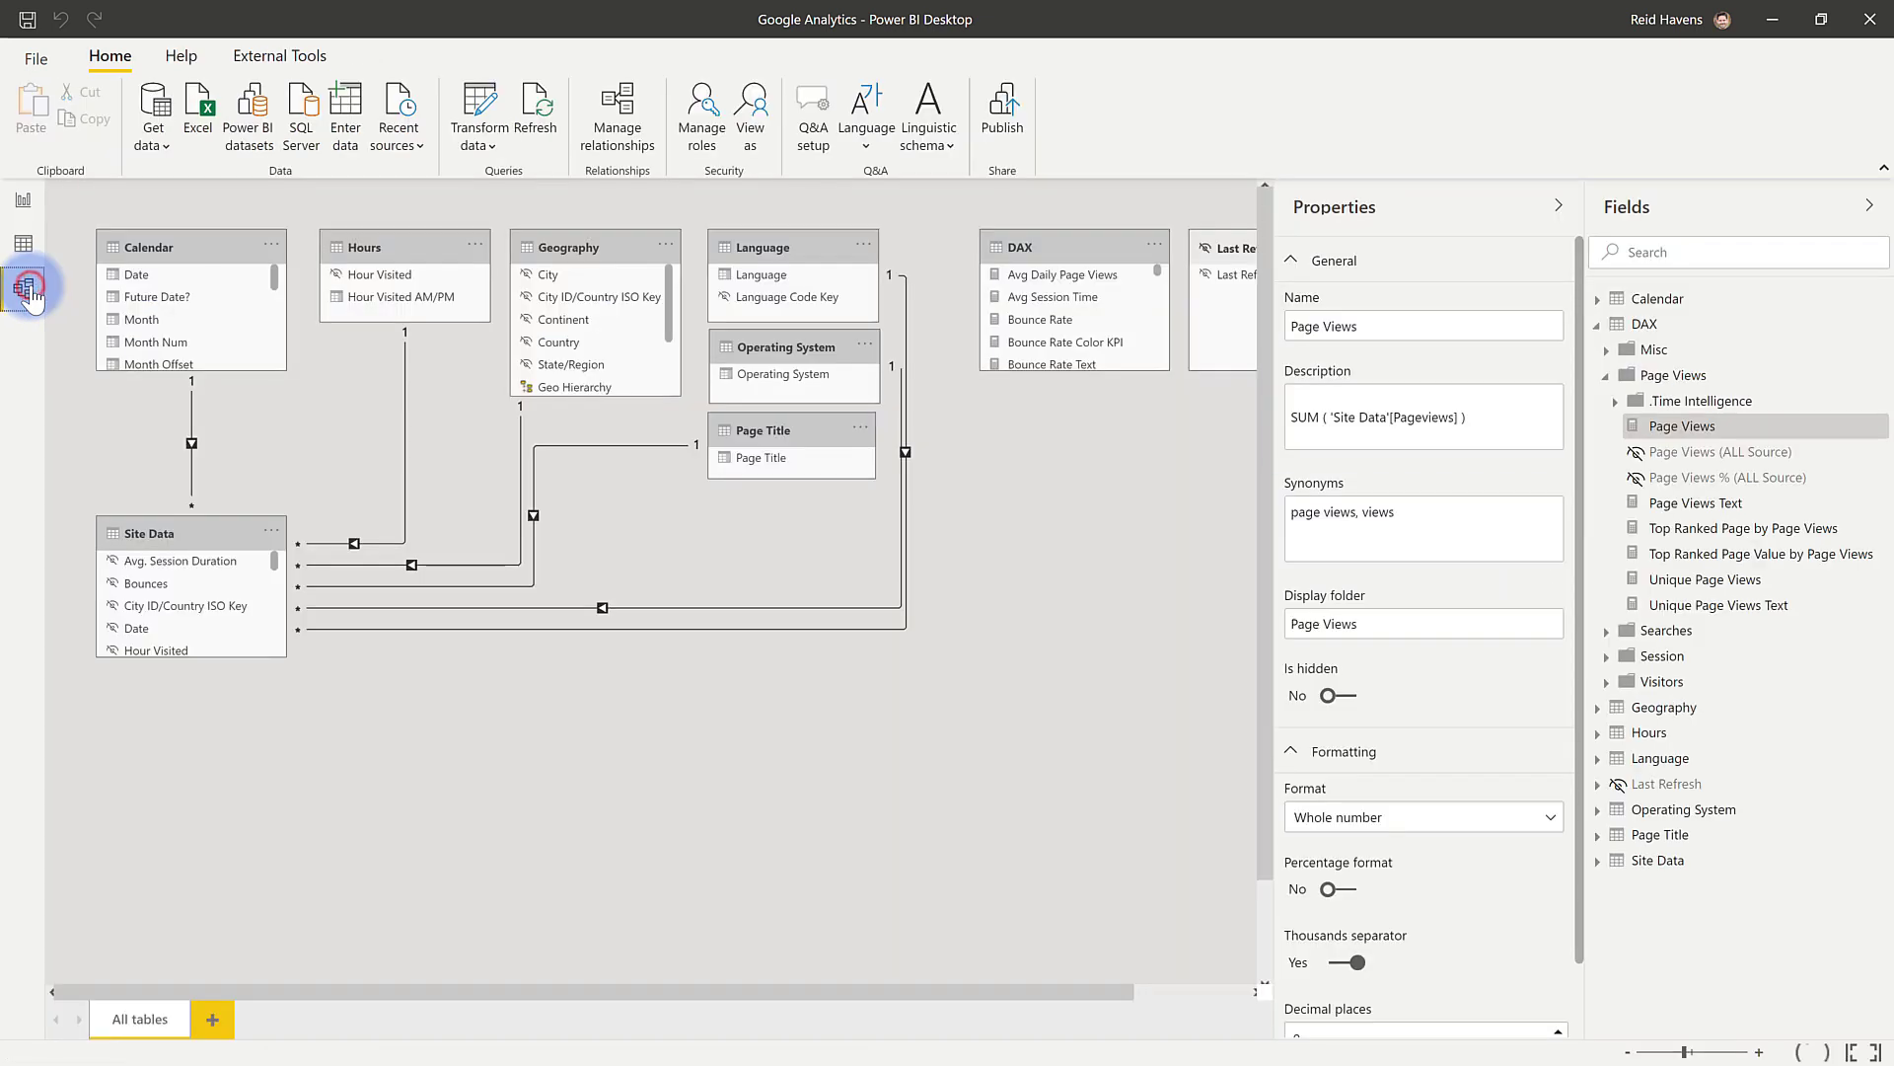
{"action": "left_click", "coordinate": [1696, 502]}
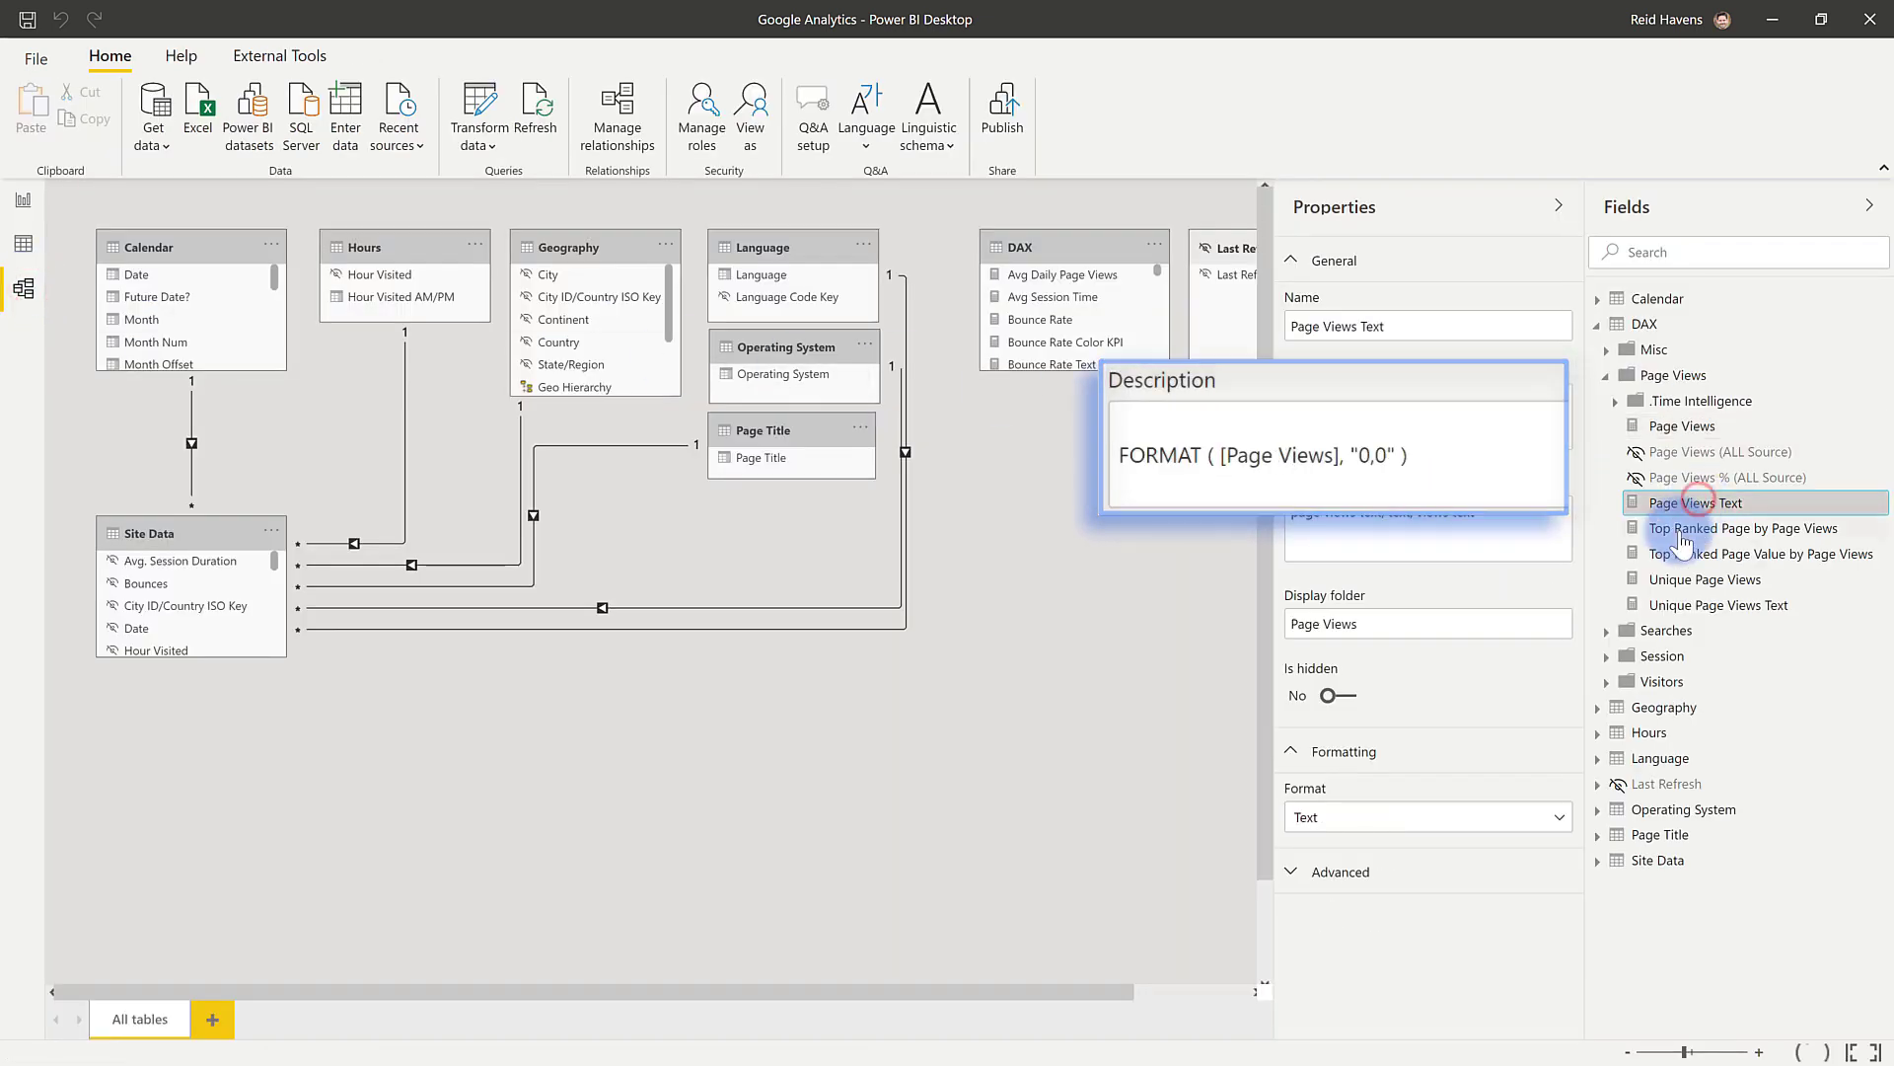
{"action": "left_click", "coordinate": [1682, 533]}
{"action": "left_click", "coordinate": [1679, 553]}
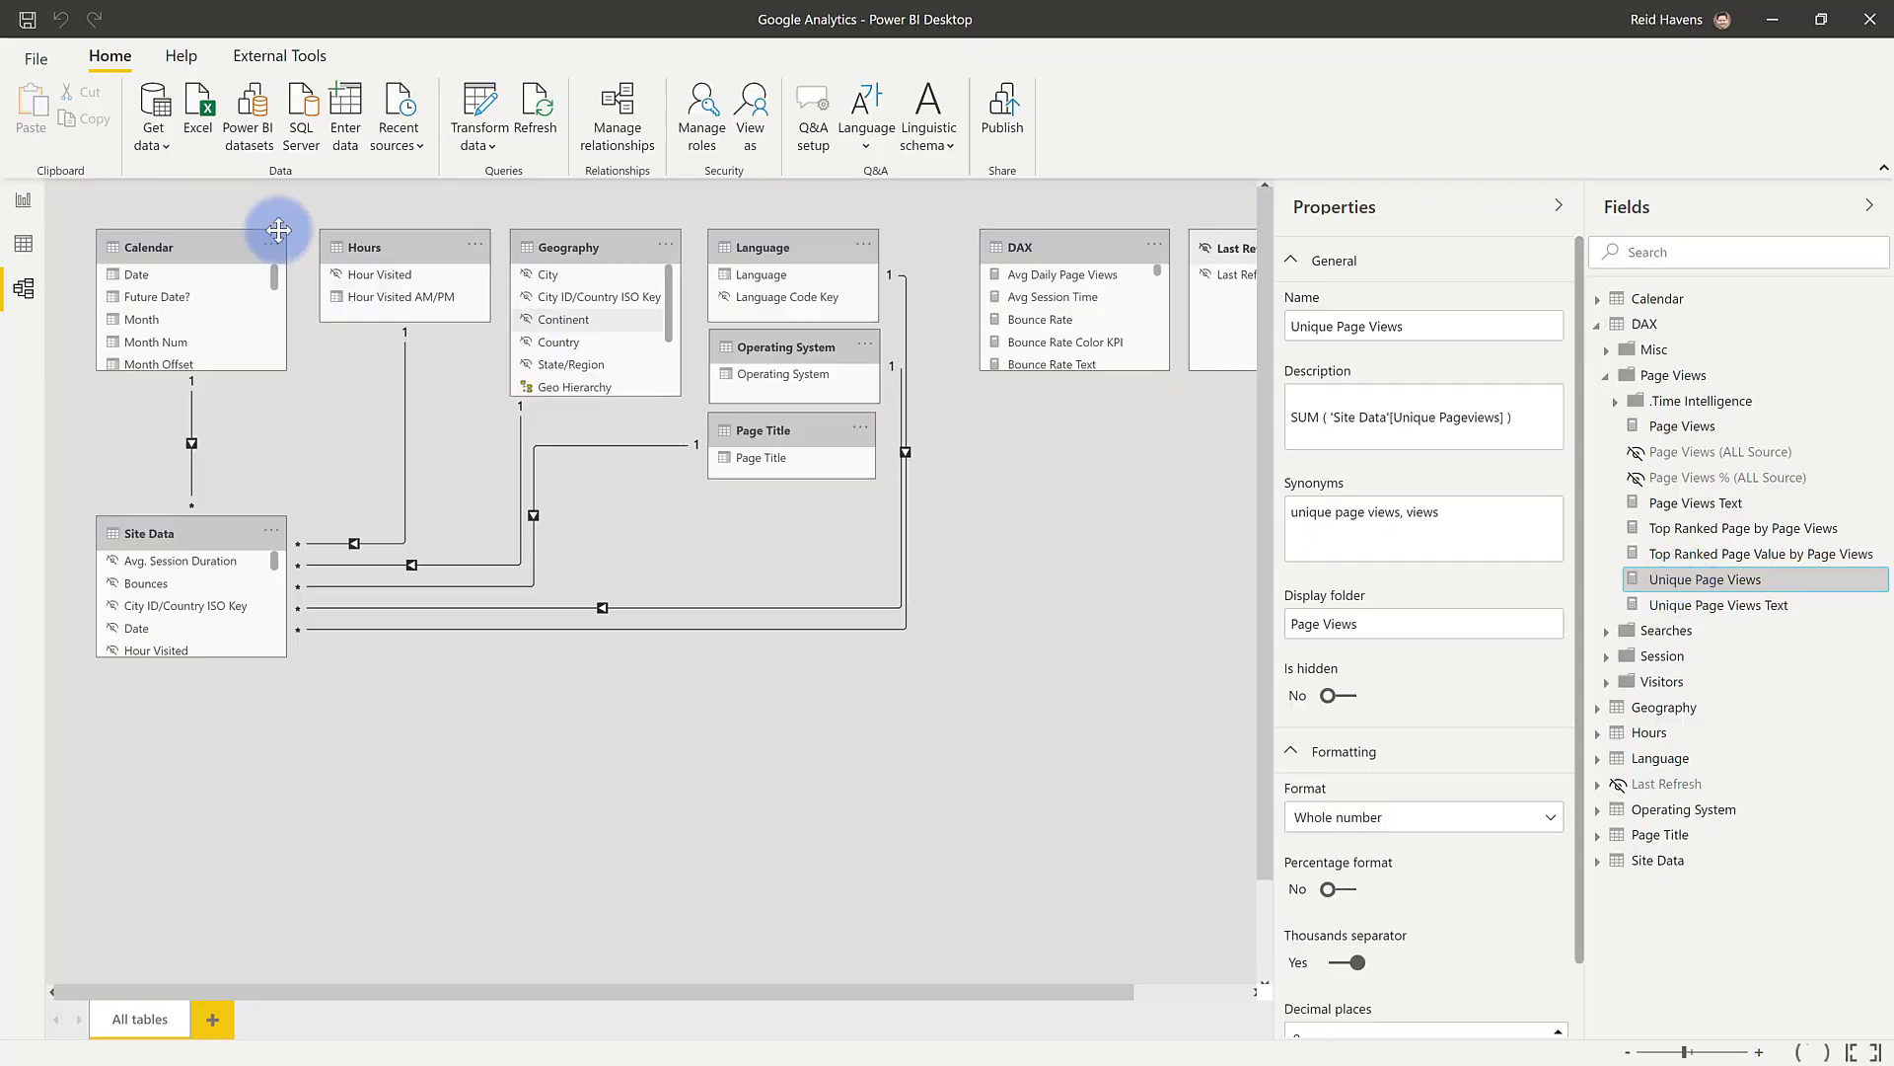
- Create a new report live-connected to the Google Analytics Power BI dataset, found by searching 'google'
{"action": "left_click", "coordinate": [45, 63]}
{"action": "left_click", "coordinate": [45, 62]}
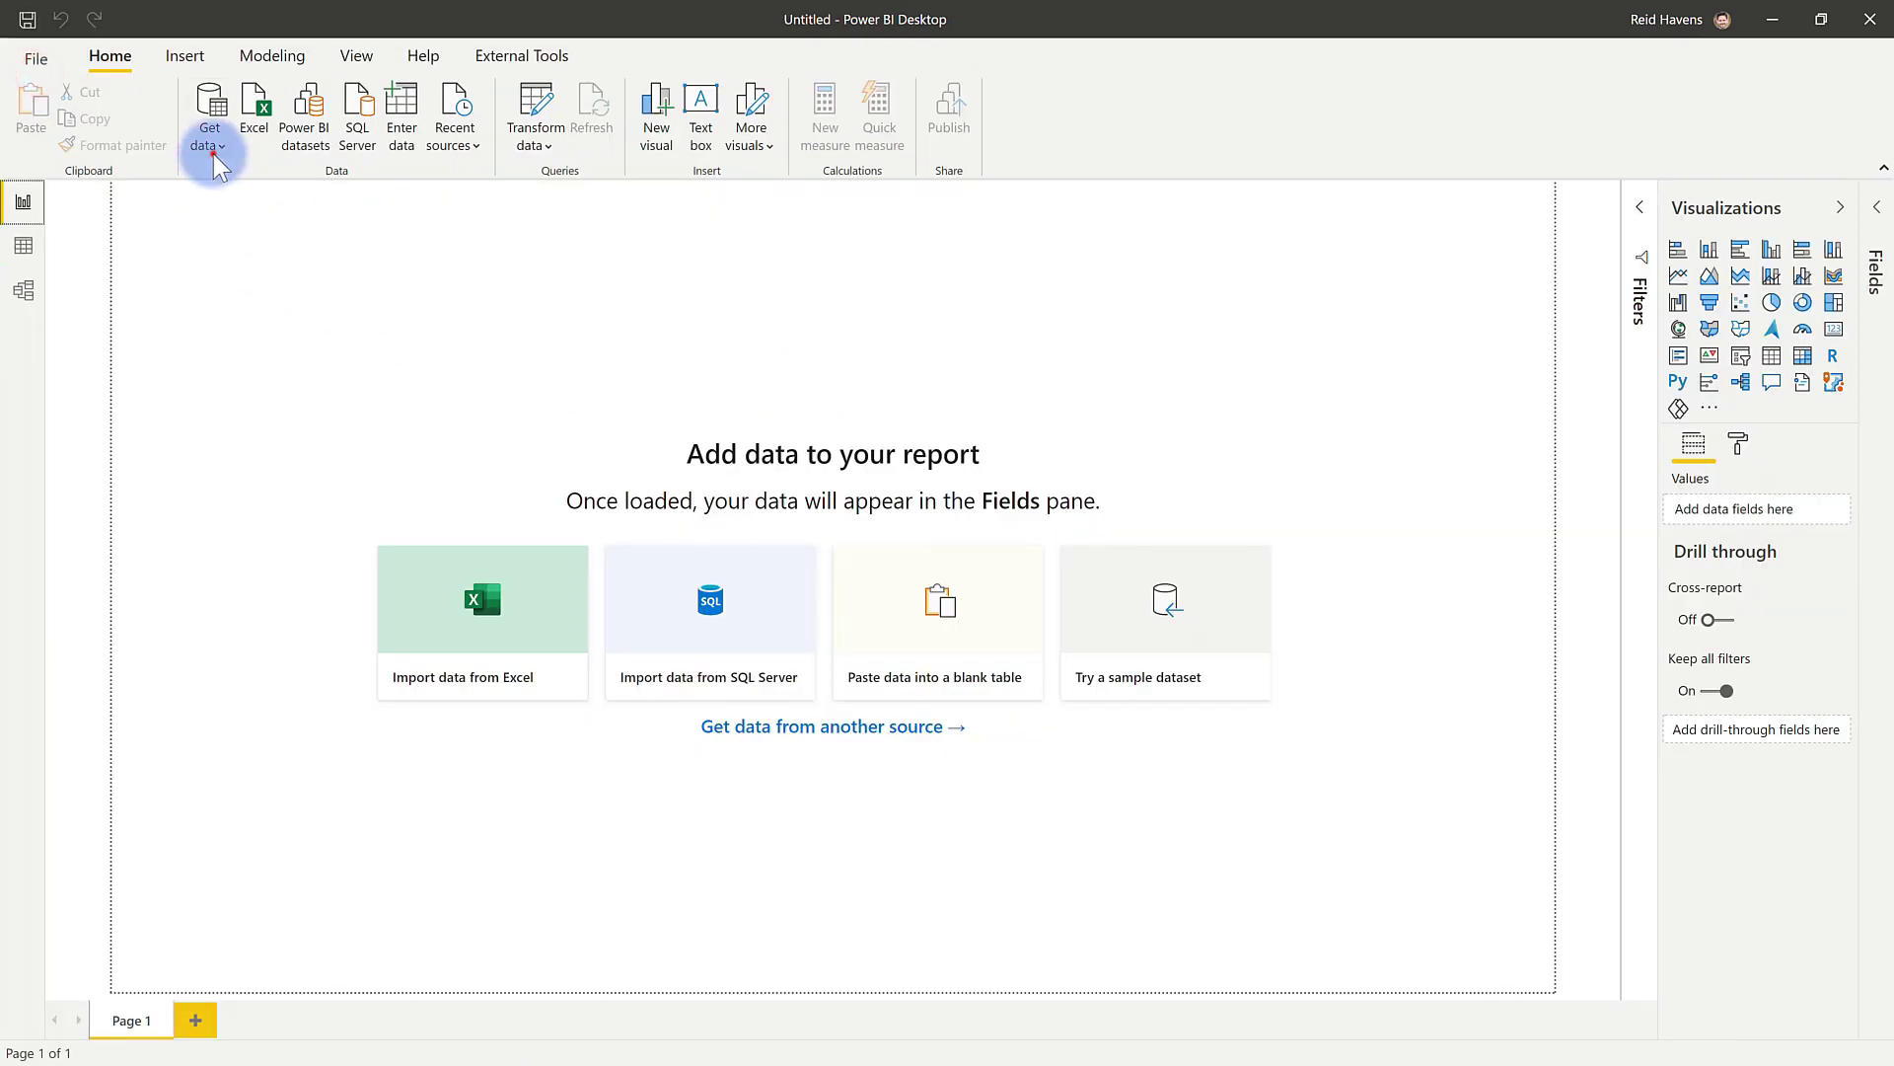
{"action": "left_click", "coordinate": [213, 154]}
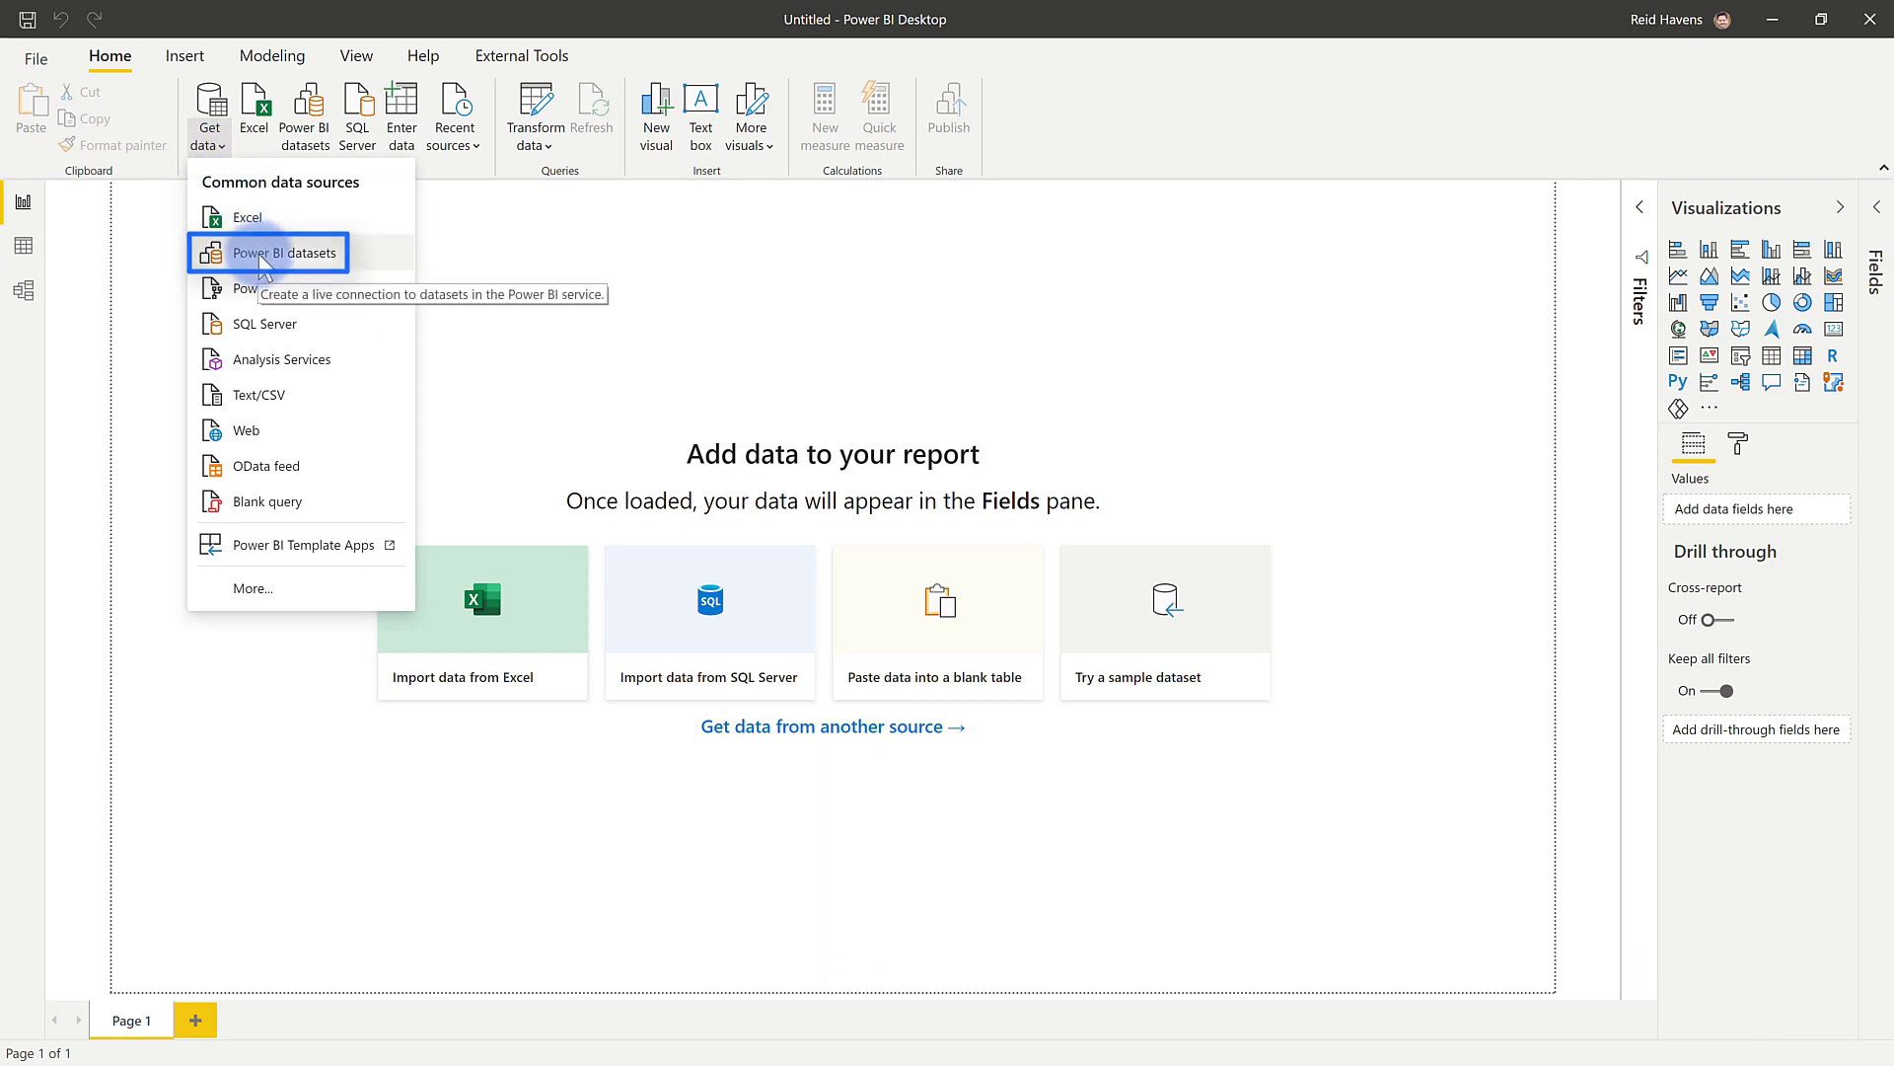
{"action": "left_click", "coordinate": [263, 258]}
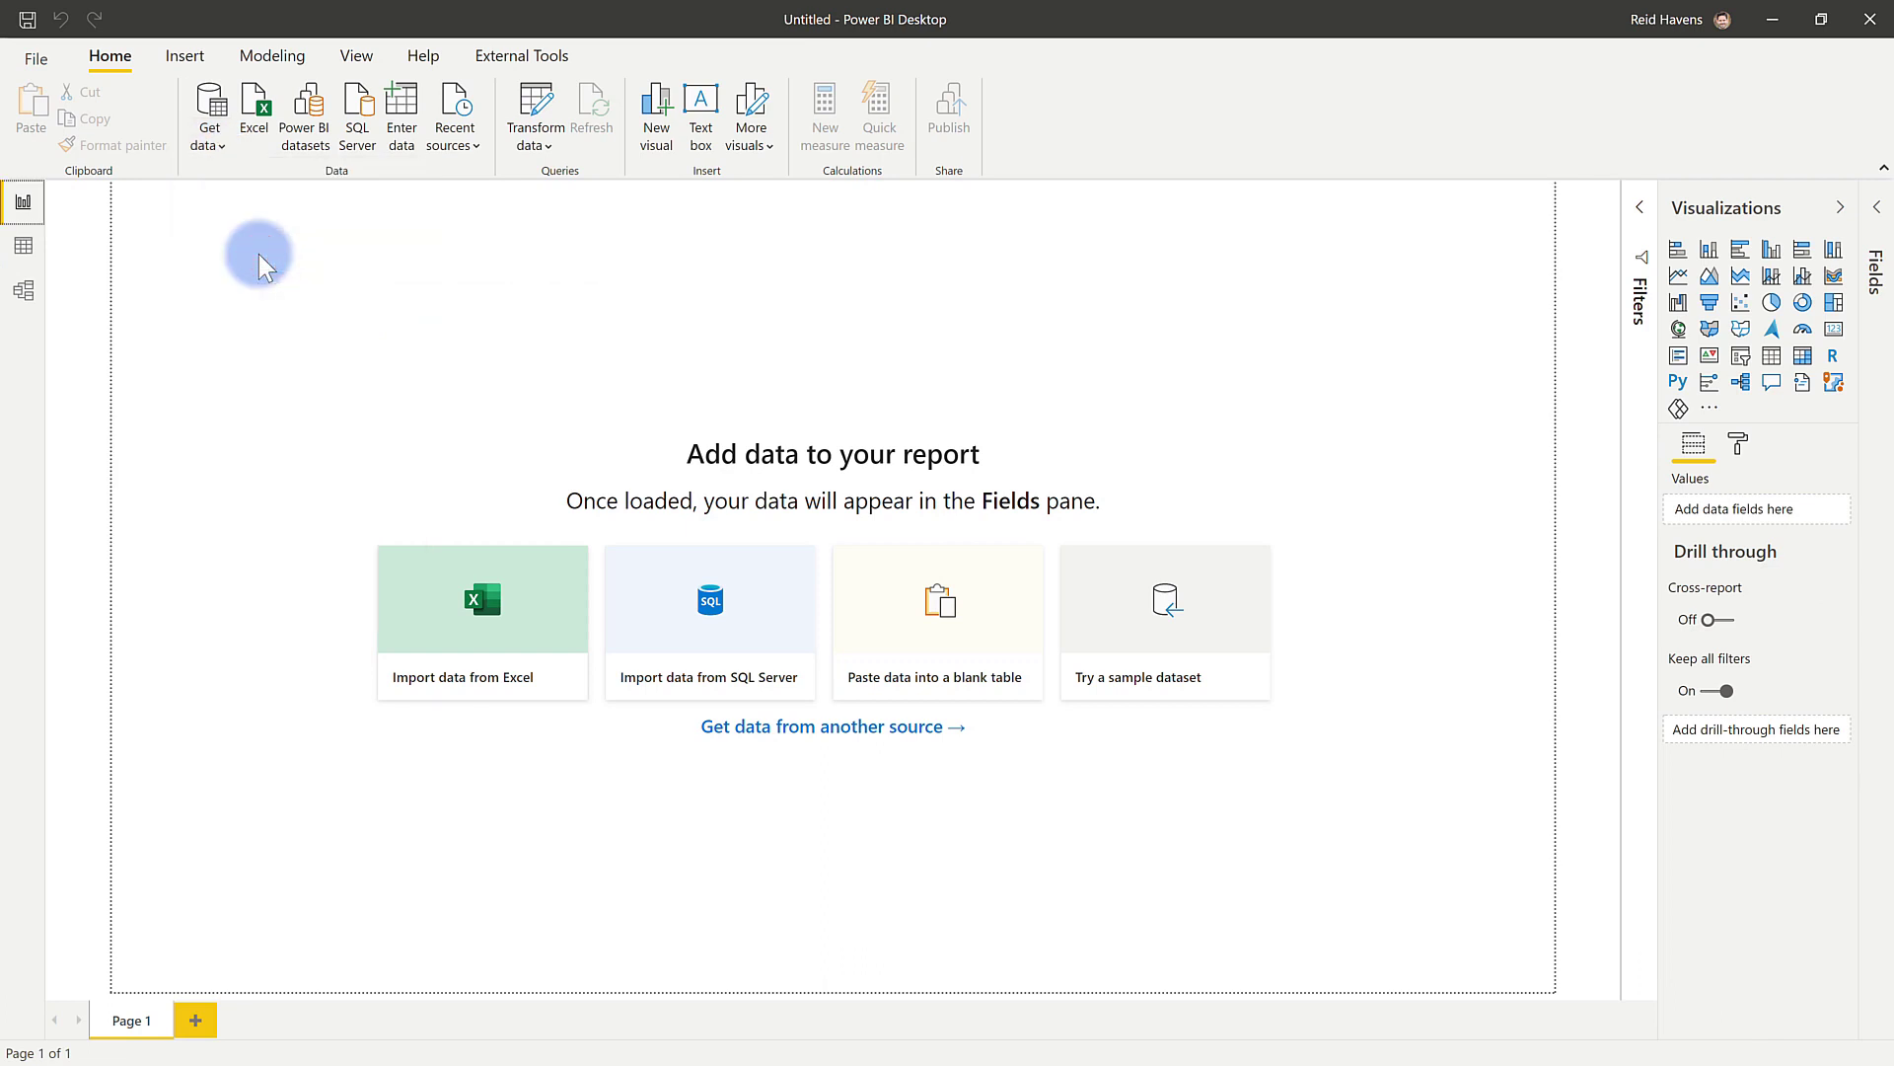
{"action": "left_click", "coordinate": [501, 304]}
{"action": "type", "text": "goog"}
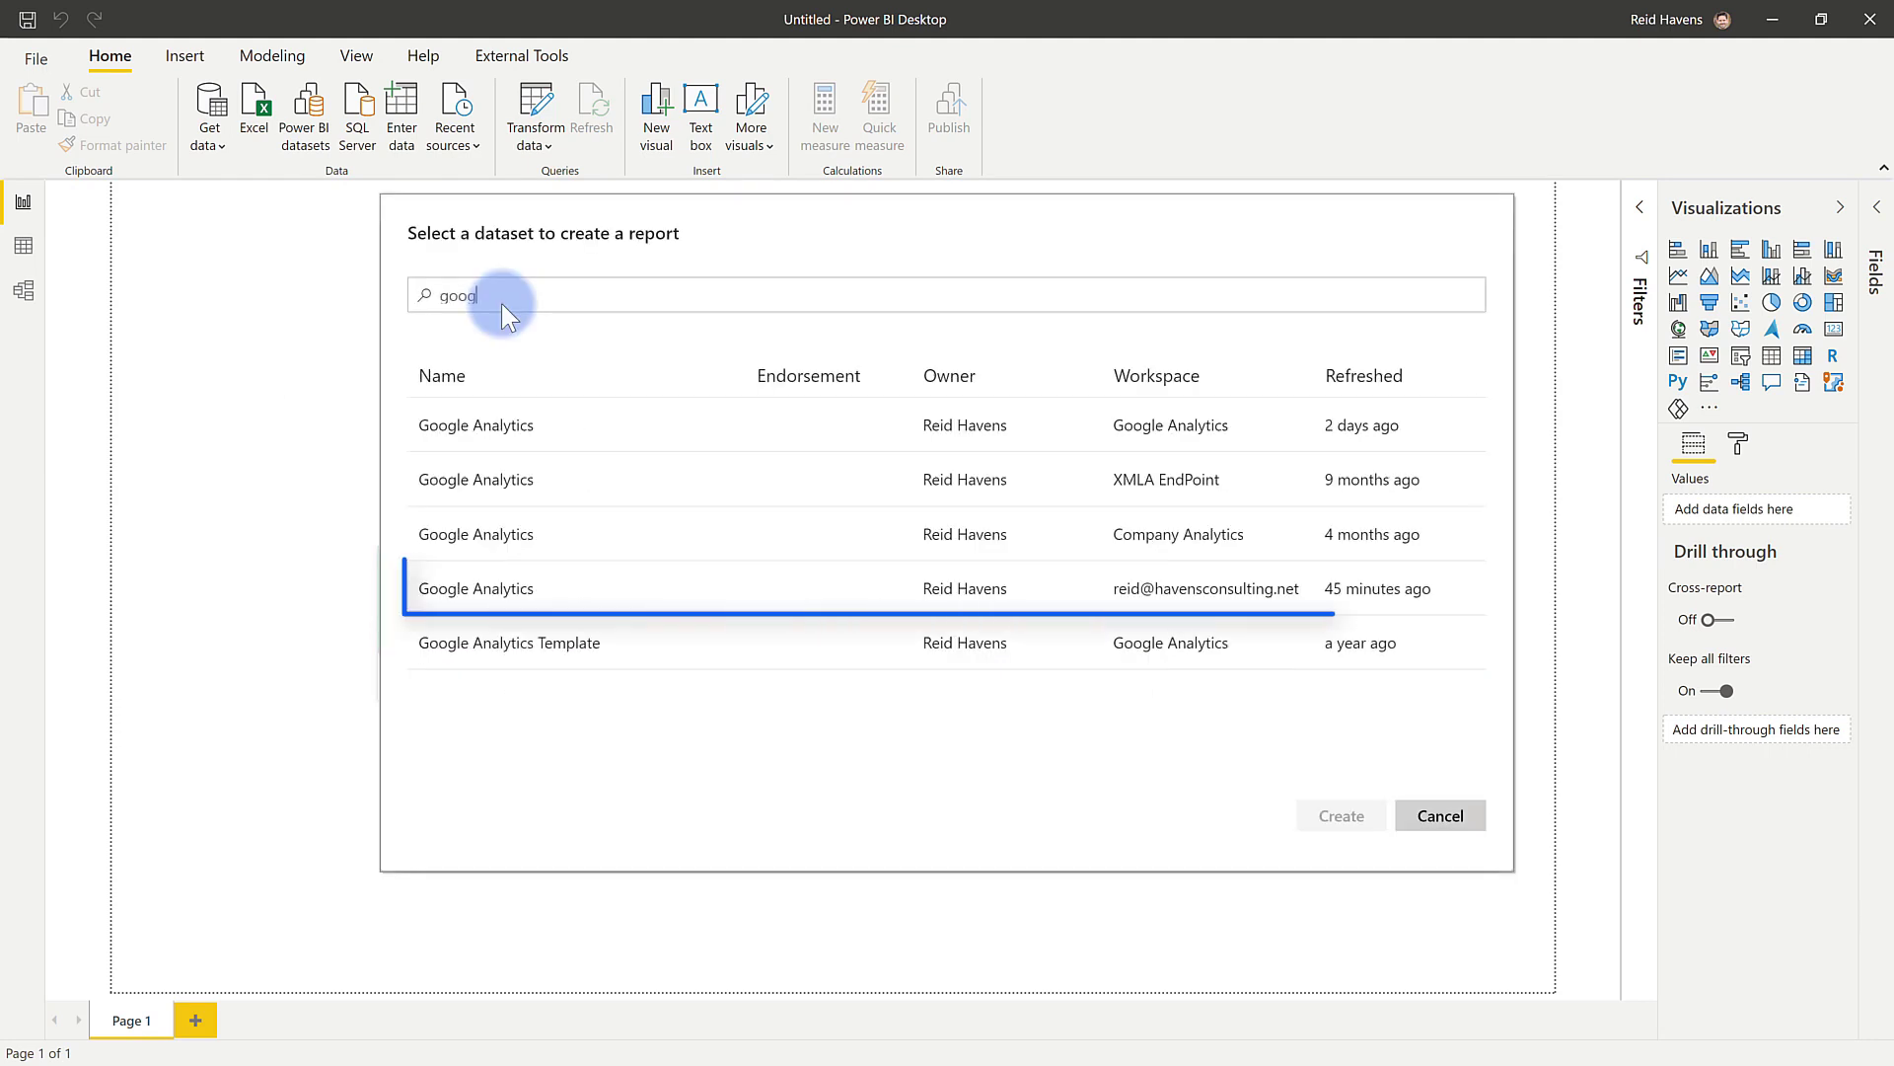
{"action": "type", "text": "le"}
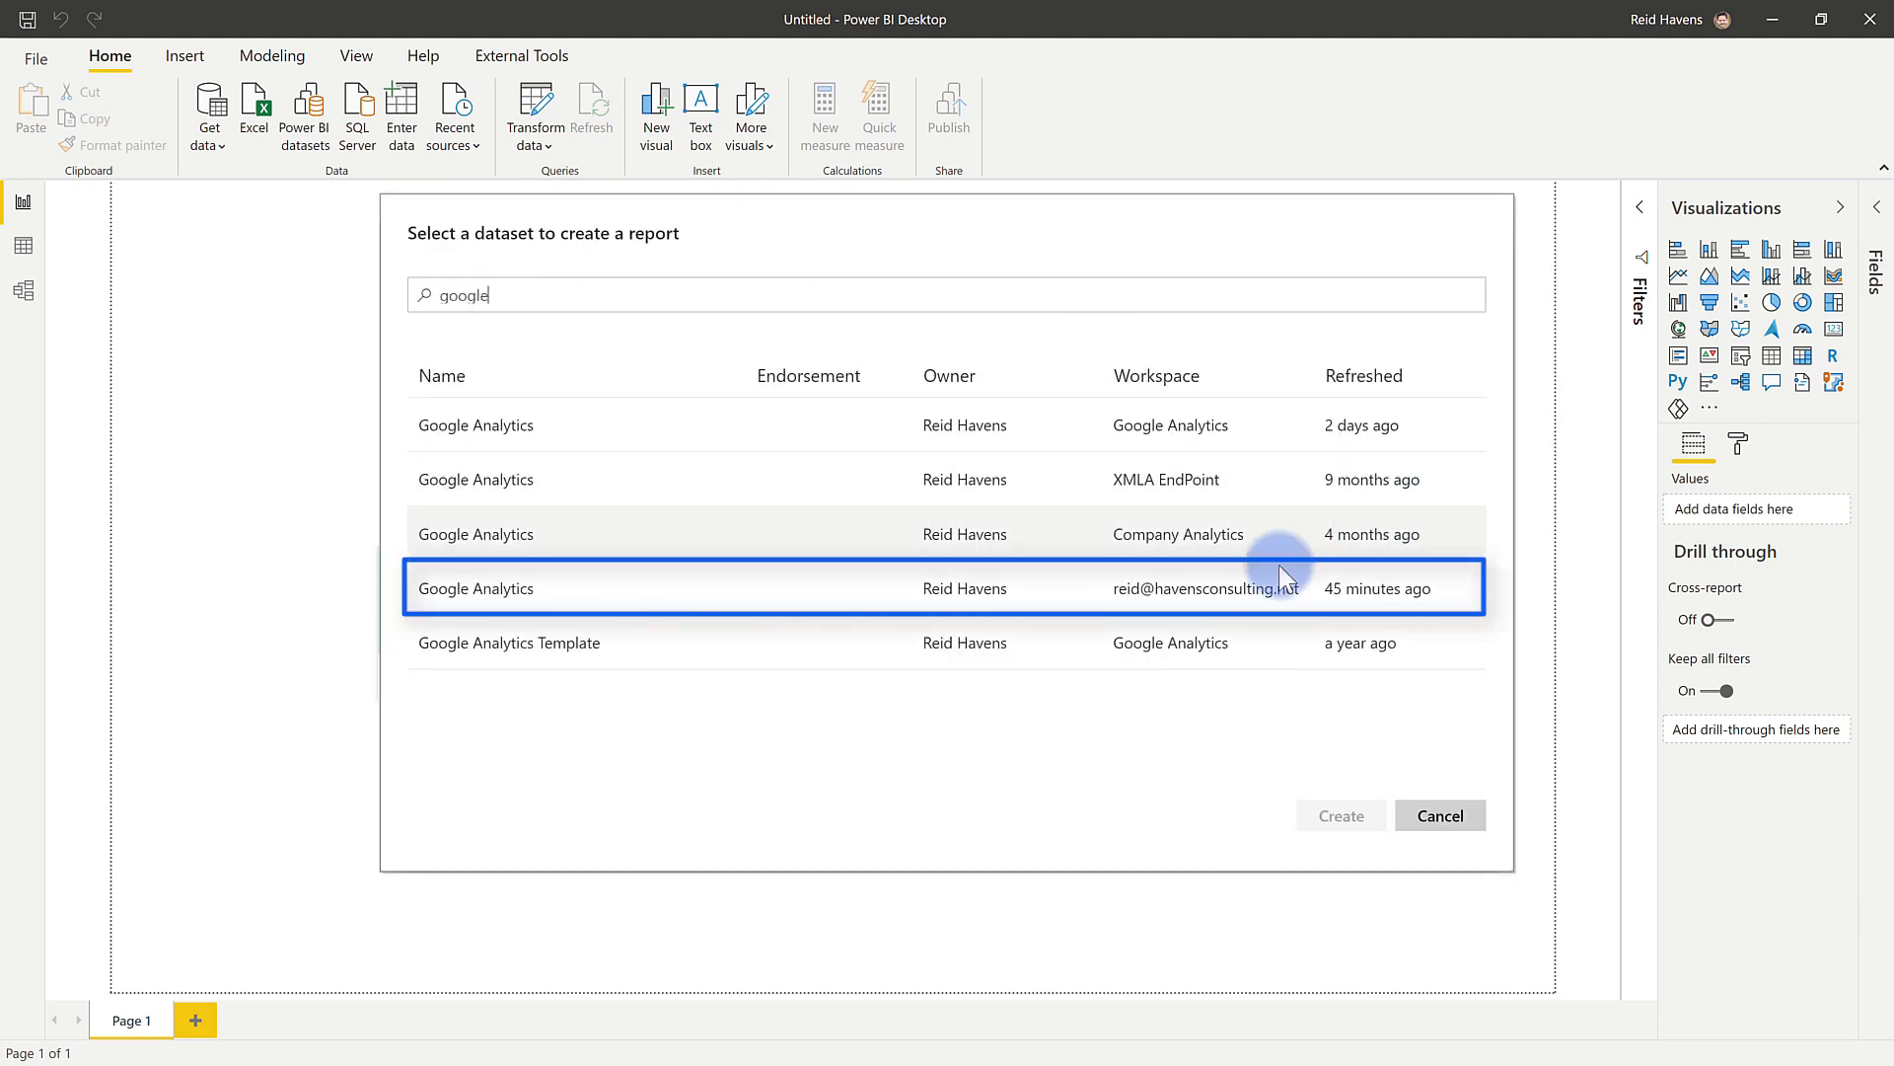
{"action": "left_click", "coordinate": [1189, 595]}
{"action": "left_click", "coordinate": [1327, 815]}
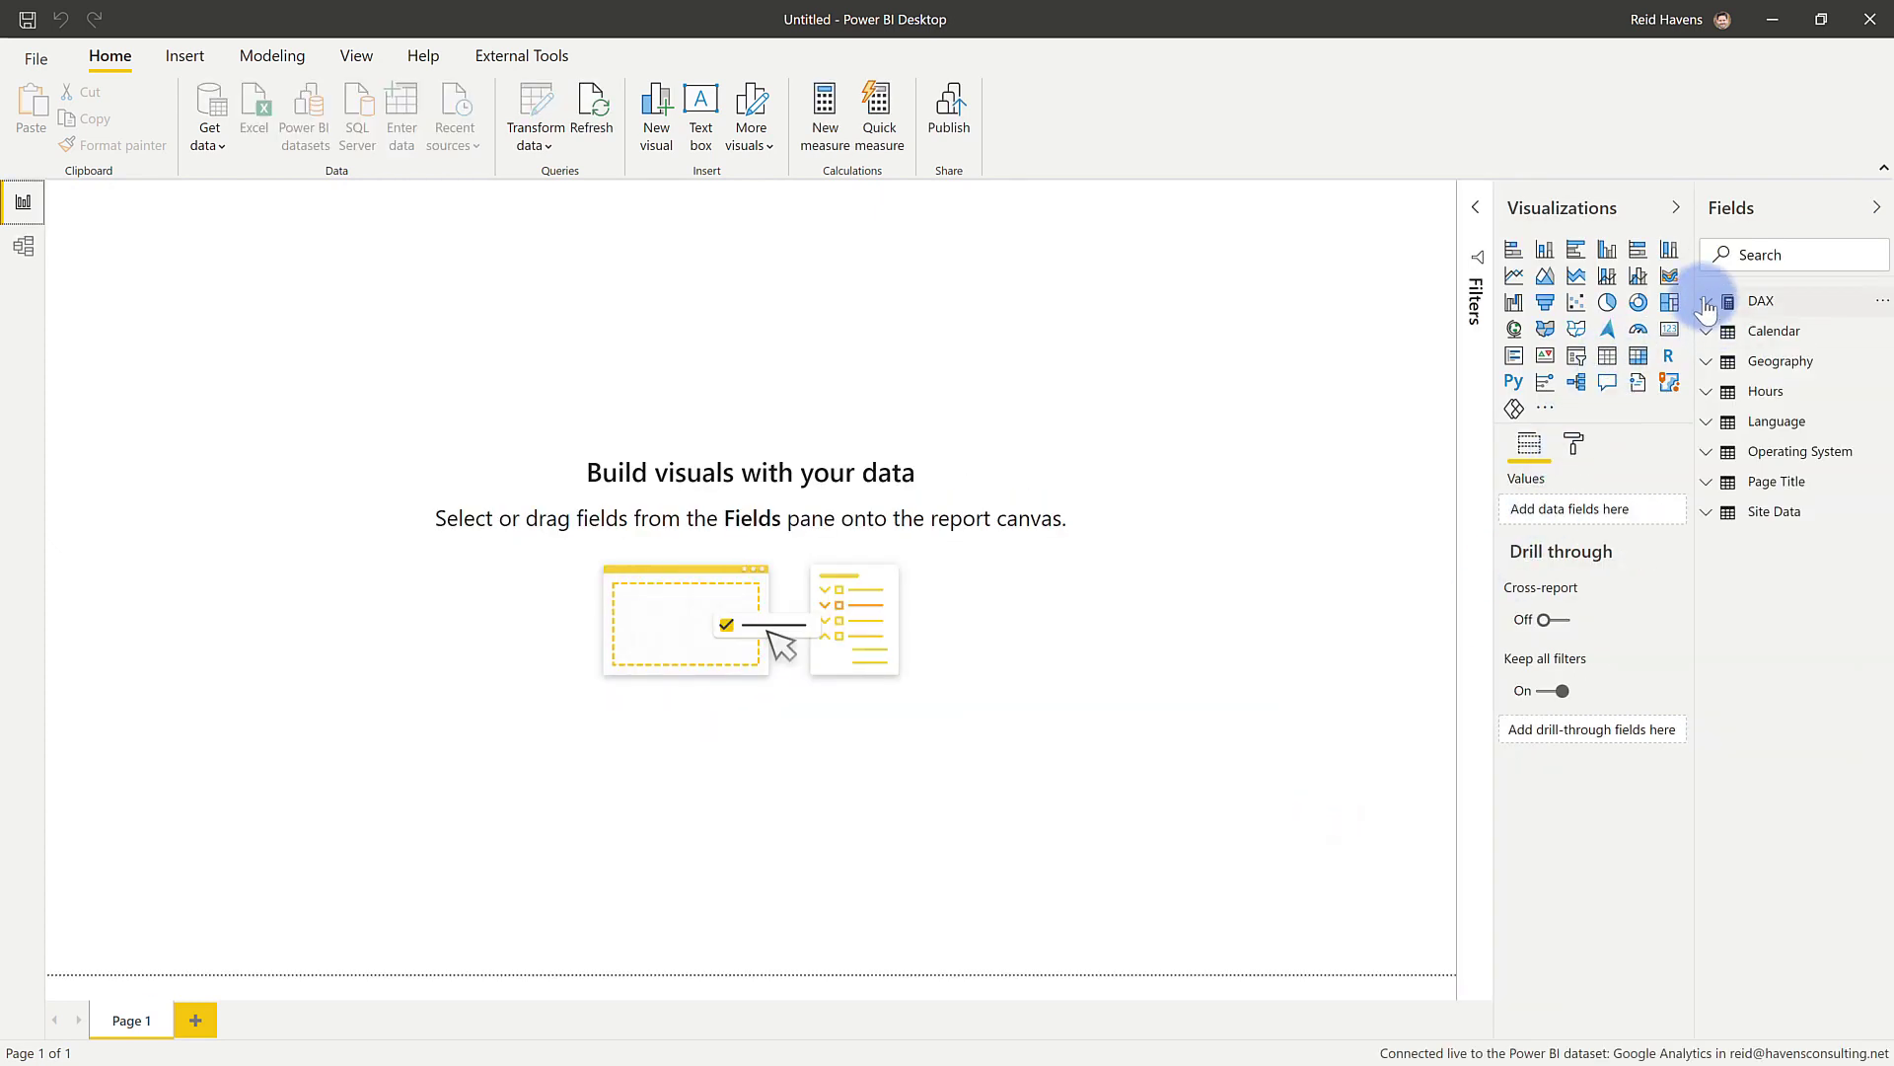
- Expand DAX > Page Views and show the Page Views tooltip reading SUM ( 'Site Data'[Pageviews] )
{"action": "left_click", "coordinate": [1704, 301]}
{"action": "left_click", "coordinate": [1716, 362]}
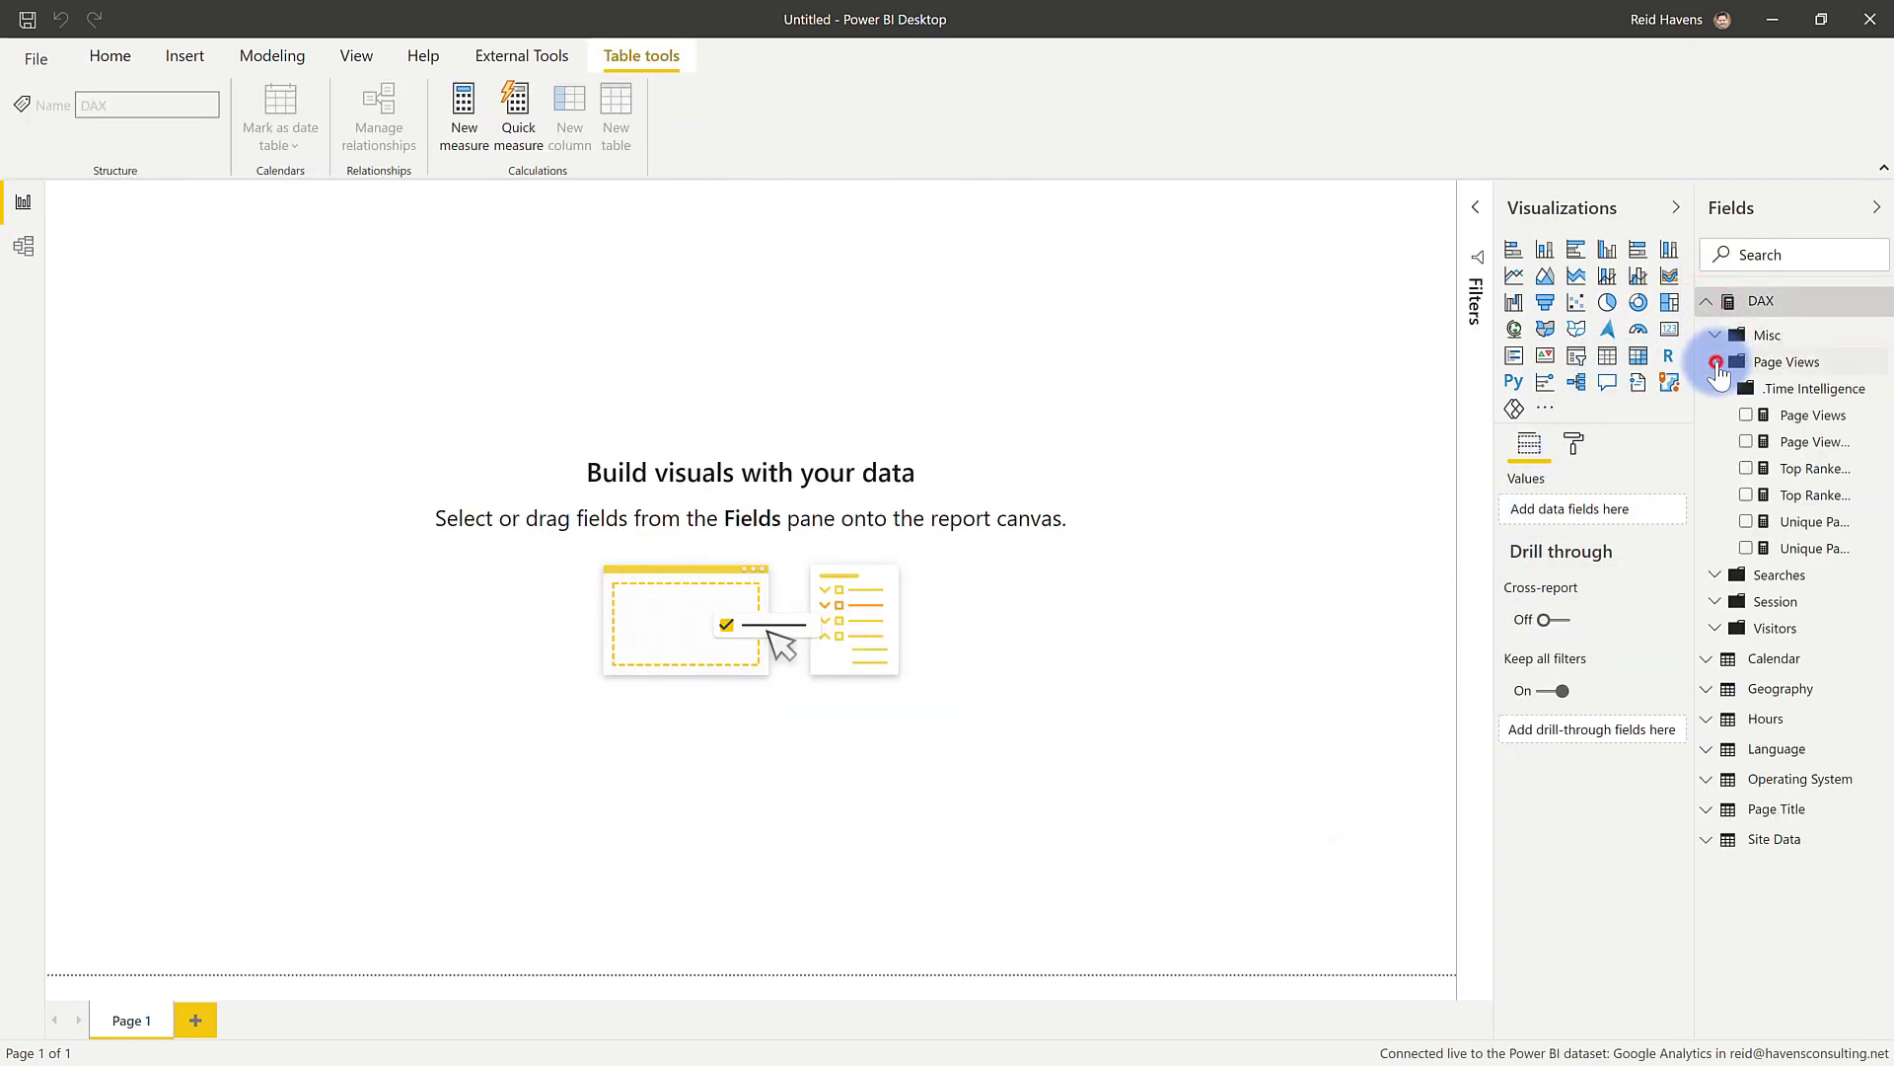
{"action": "left_click", "coordinate": [1808, 415]}
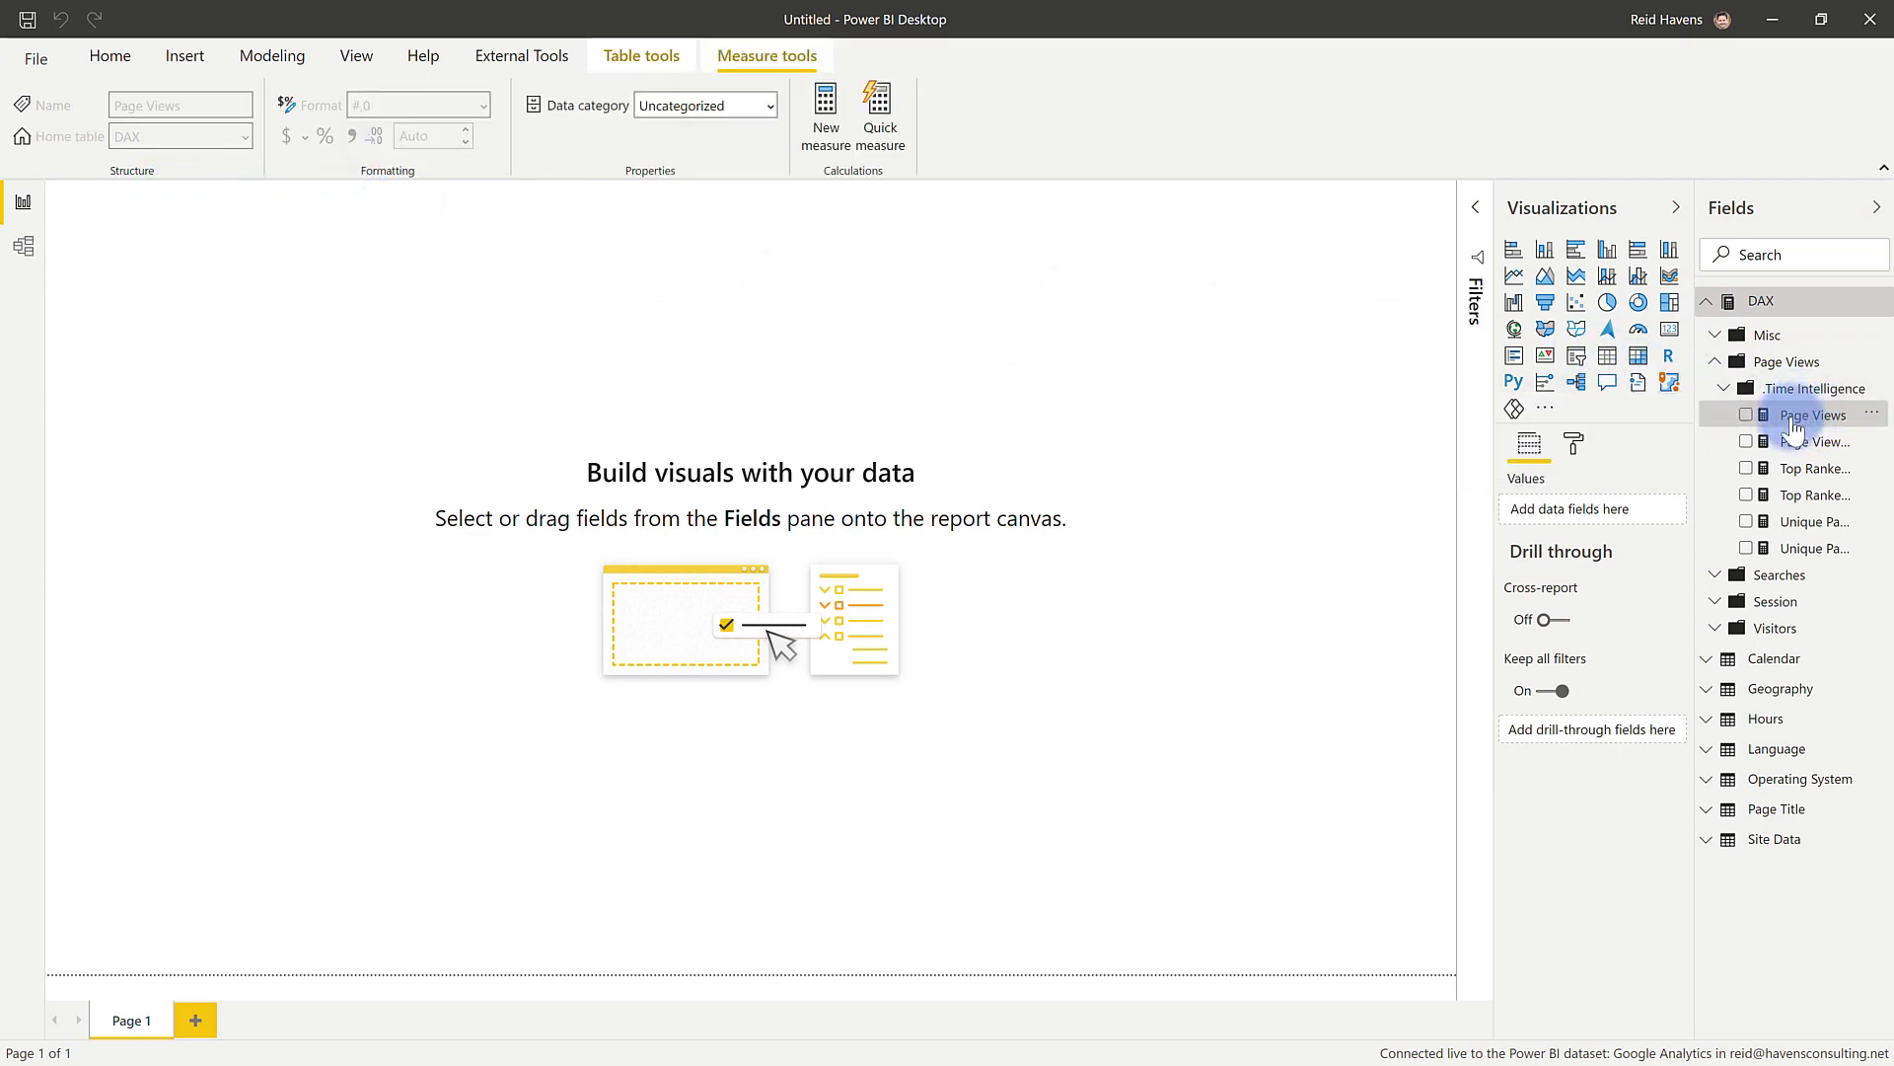
{"action": "mouse_move", "coordinate": [1792, 422]}
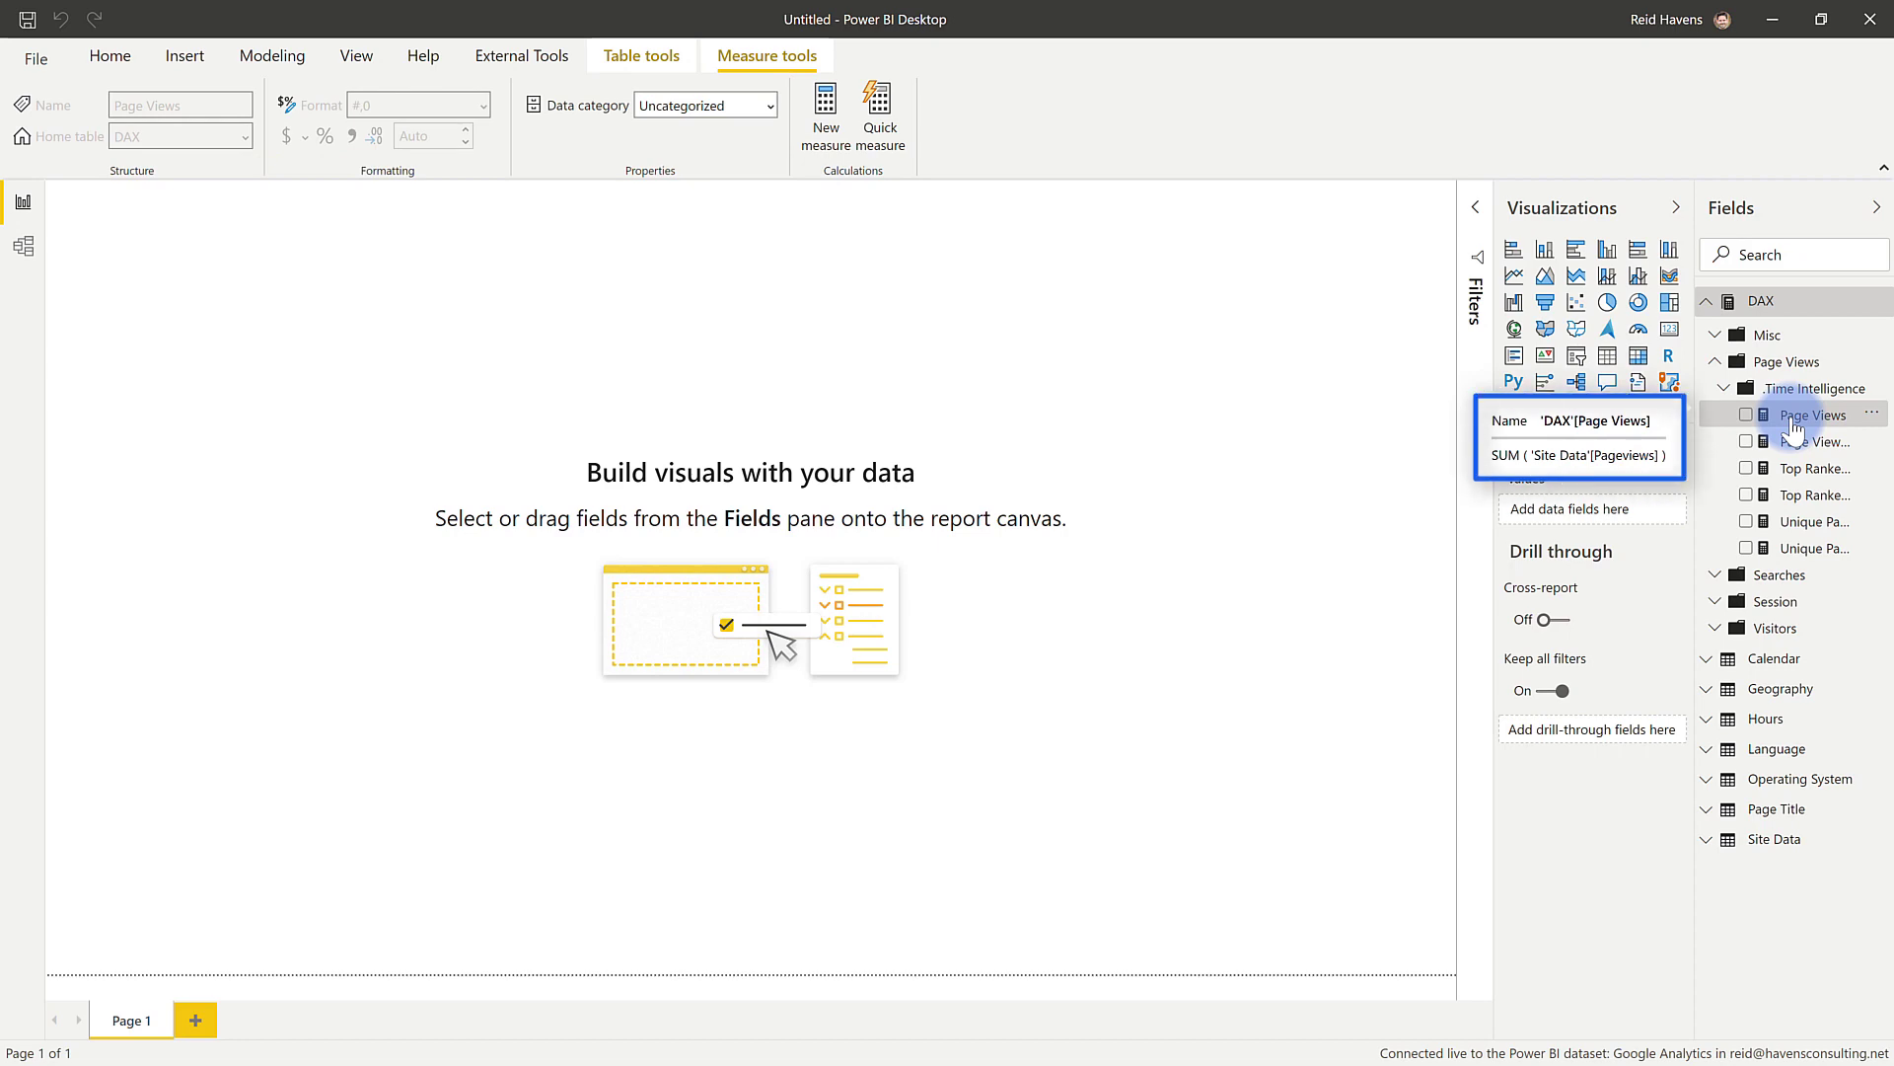